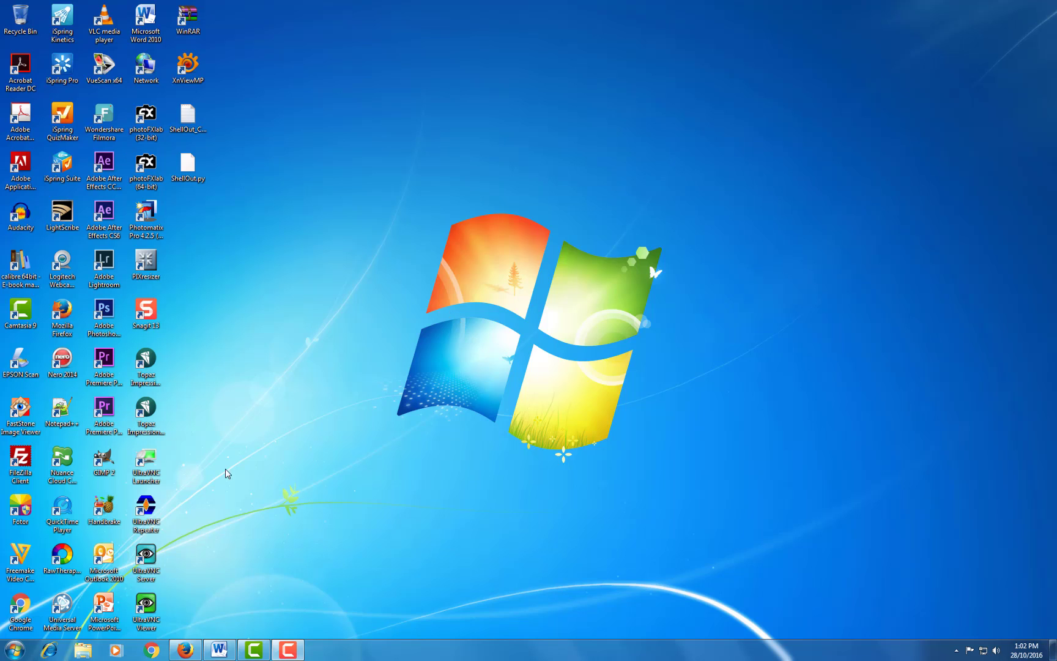
- Launch GIMP, browse its Filters menu, quit it, and bring up the desktop ShellOut.py's context menu
double_click(107, 465)
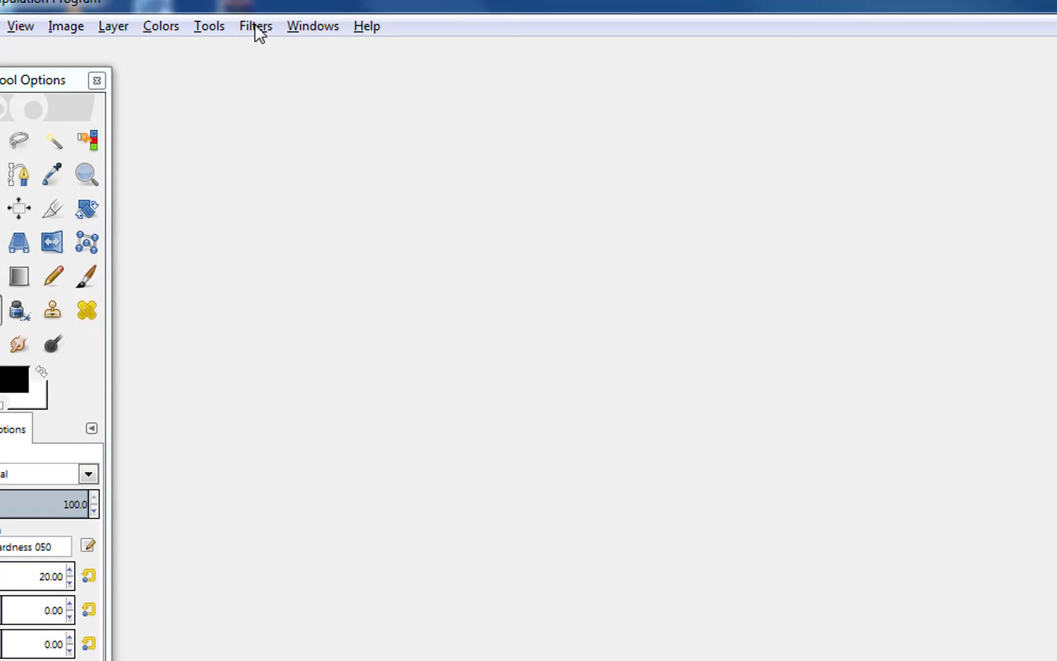
click(199, 23)
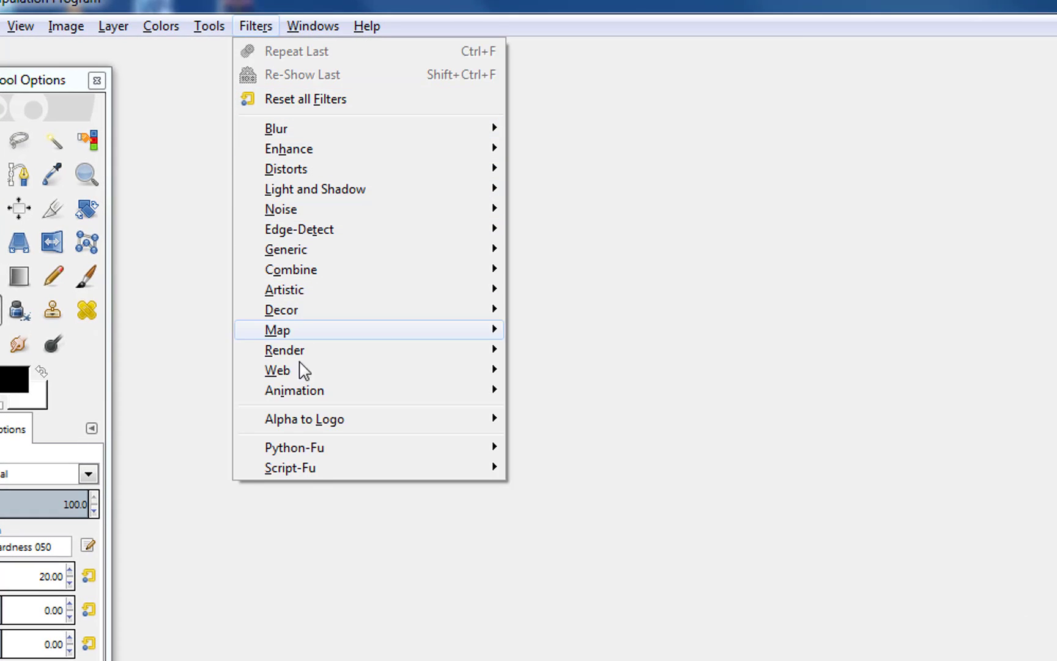
mouse_move(282, 476)
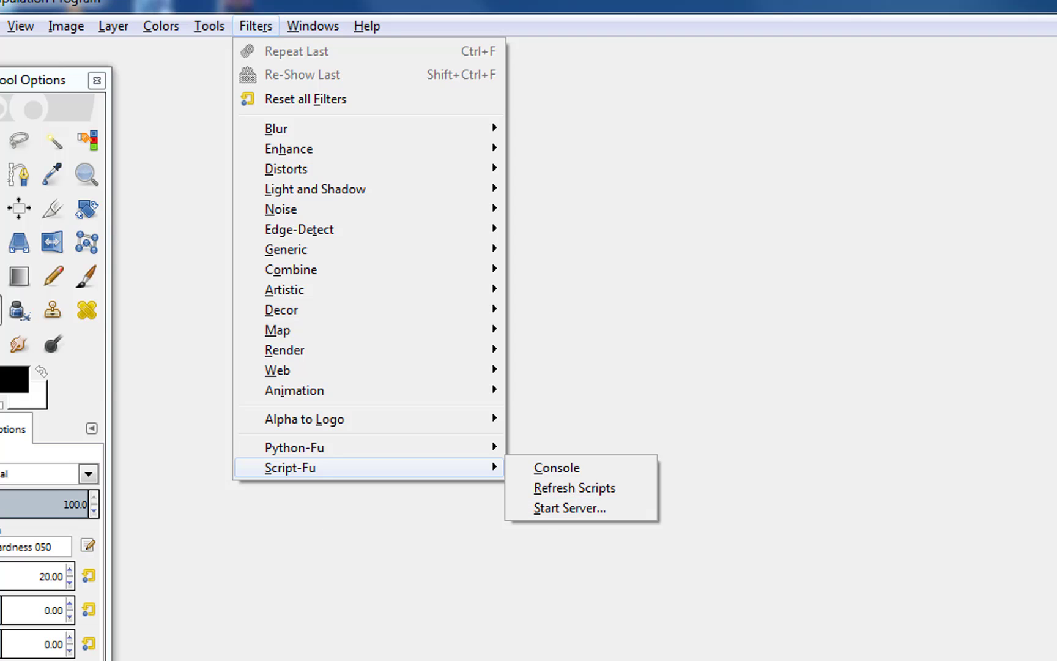
click(662, 370)
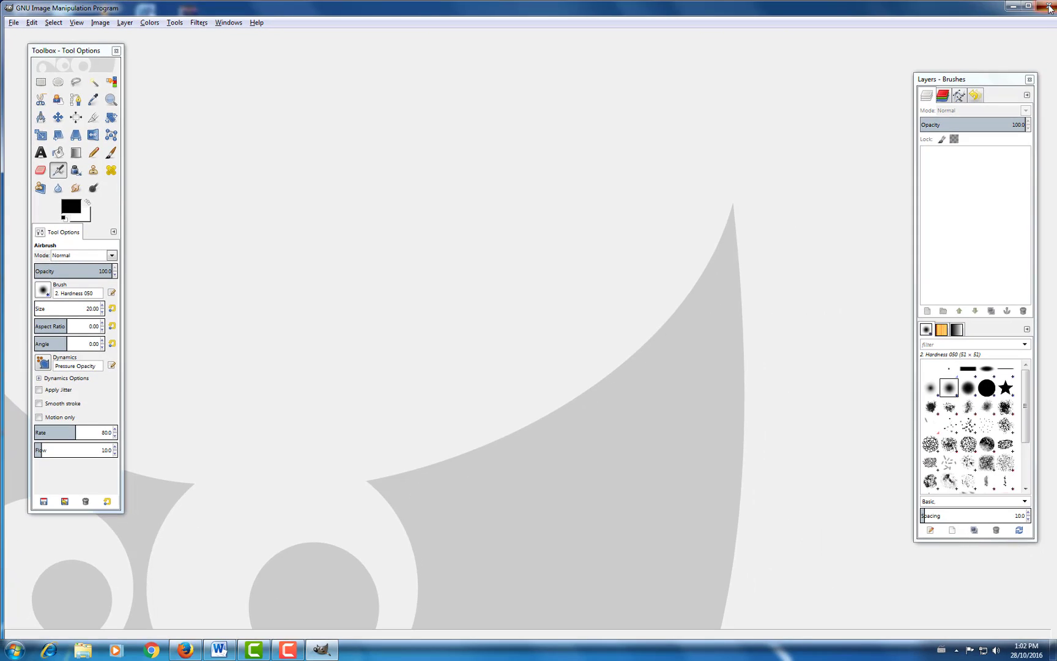
click(1050, 7)
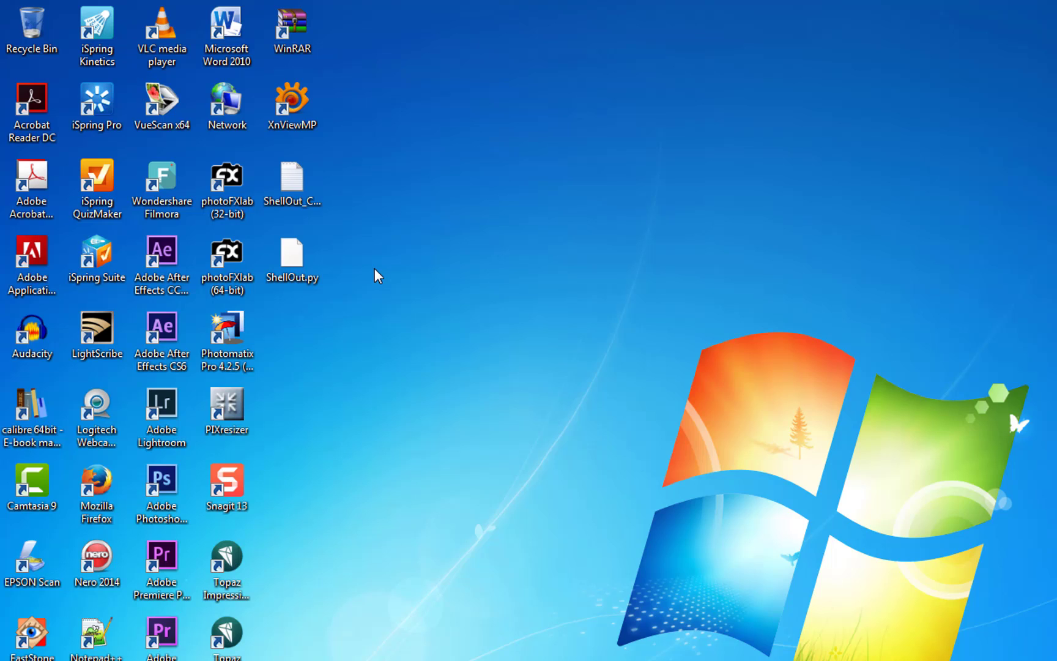
right_click(301, 260)
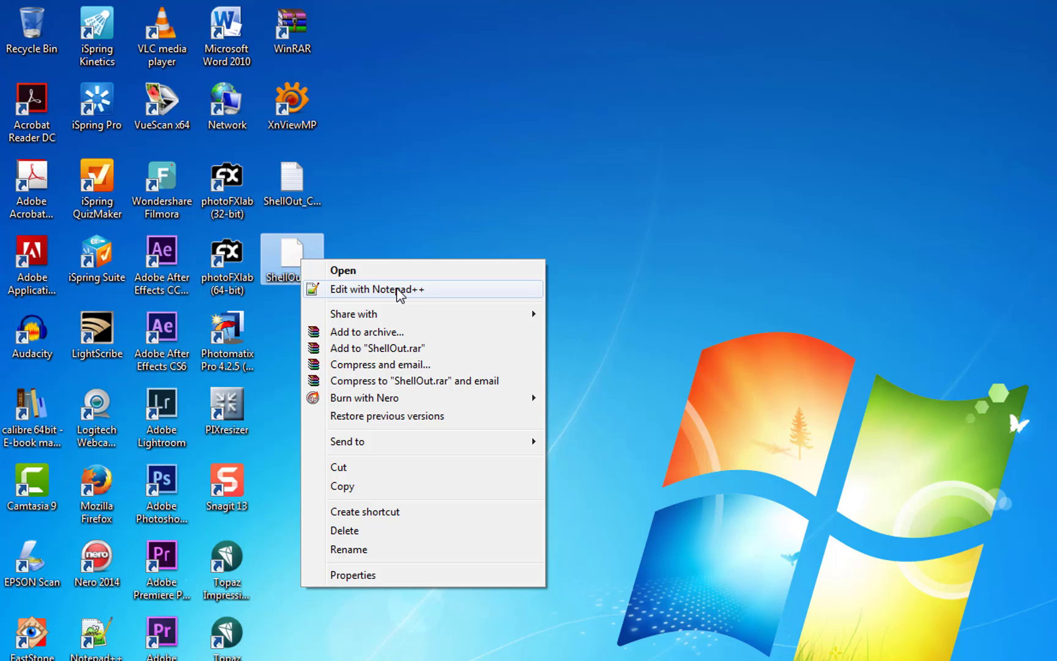
click(399, 293)
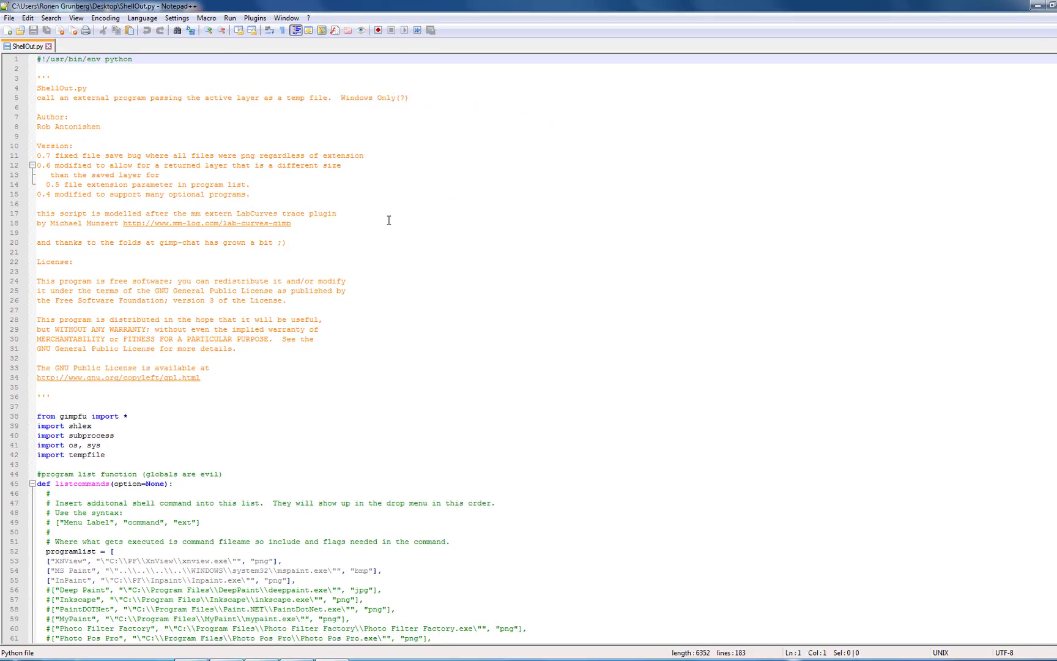
scroll(427, 258, down, 4)
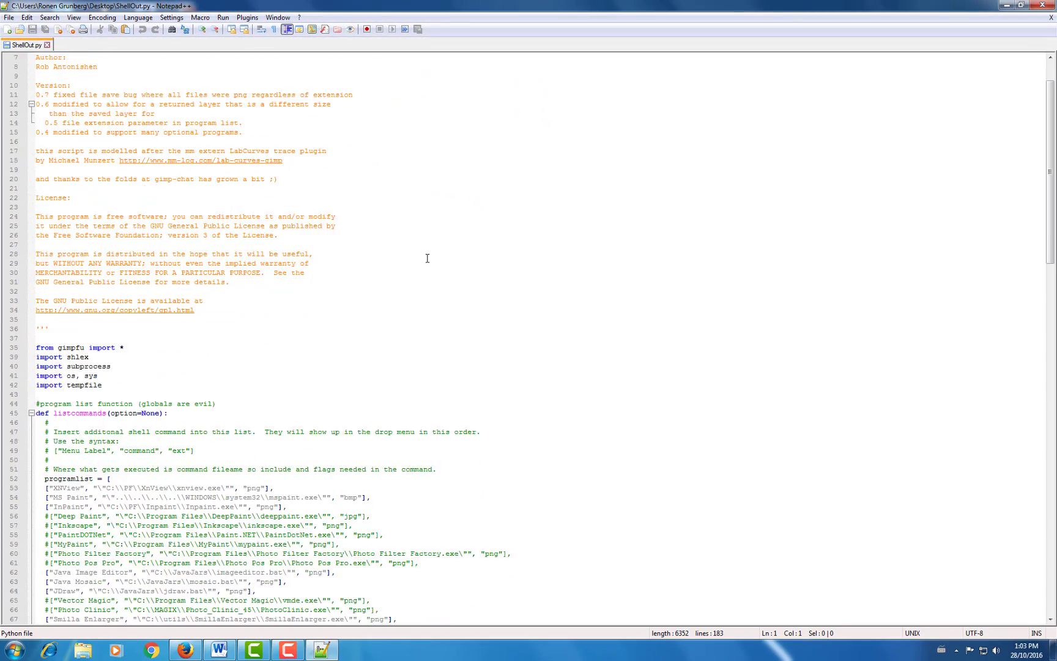
scroll(427, 258, down, 5)
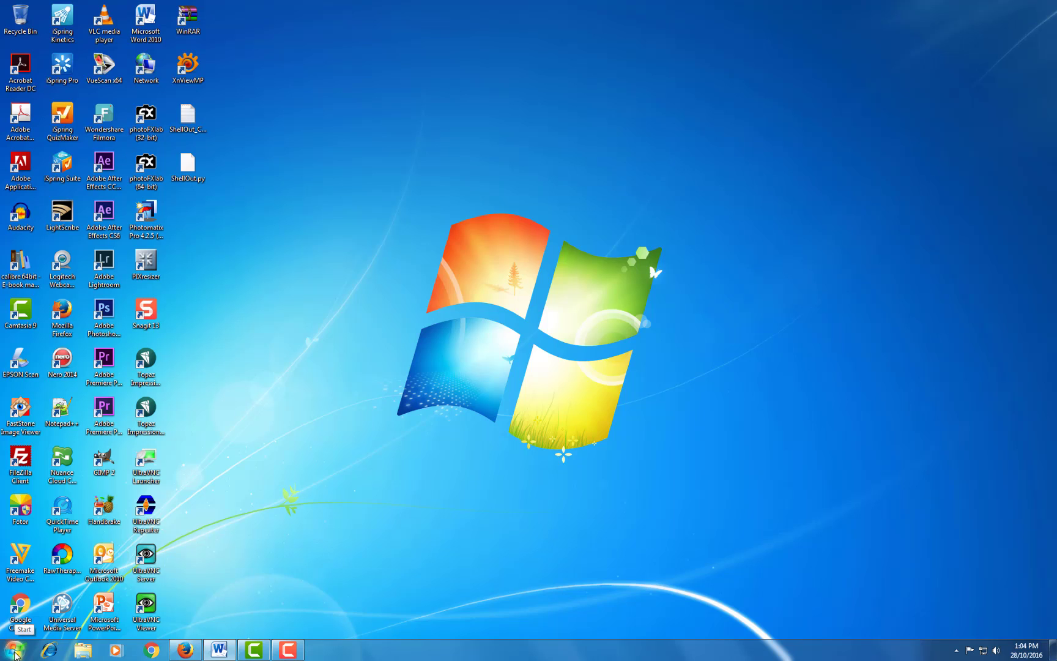
- Browse in Explorer to the C:\Users\<user>\.gimp-2.8\plug-ins folder
click(15, 653)
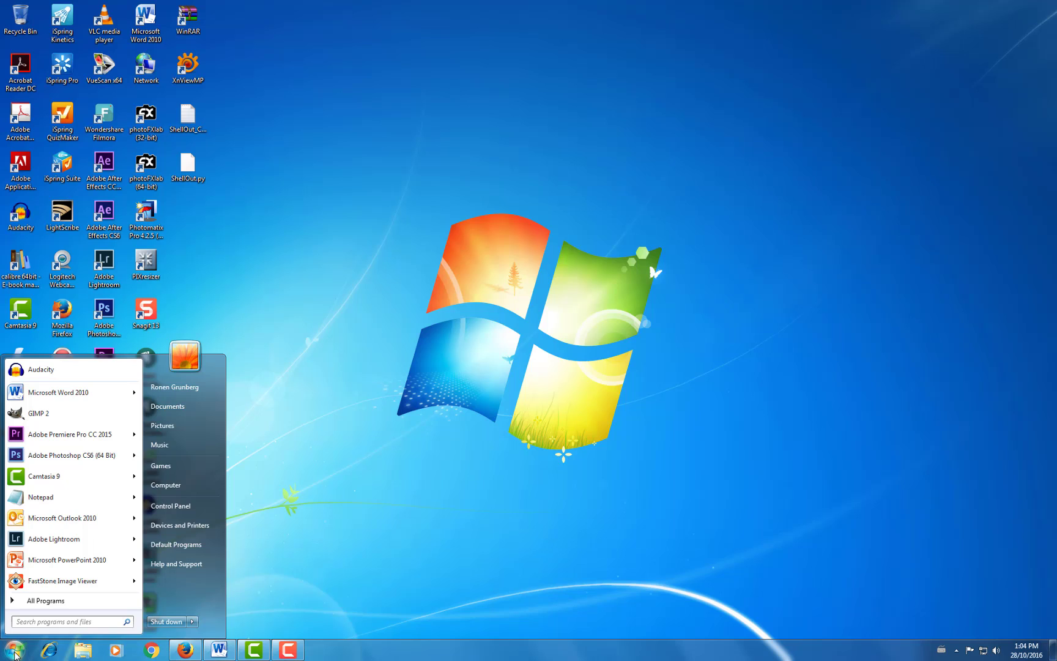
click(189, 485)
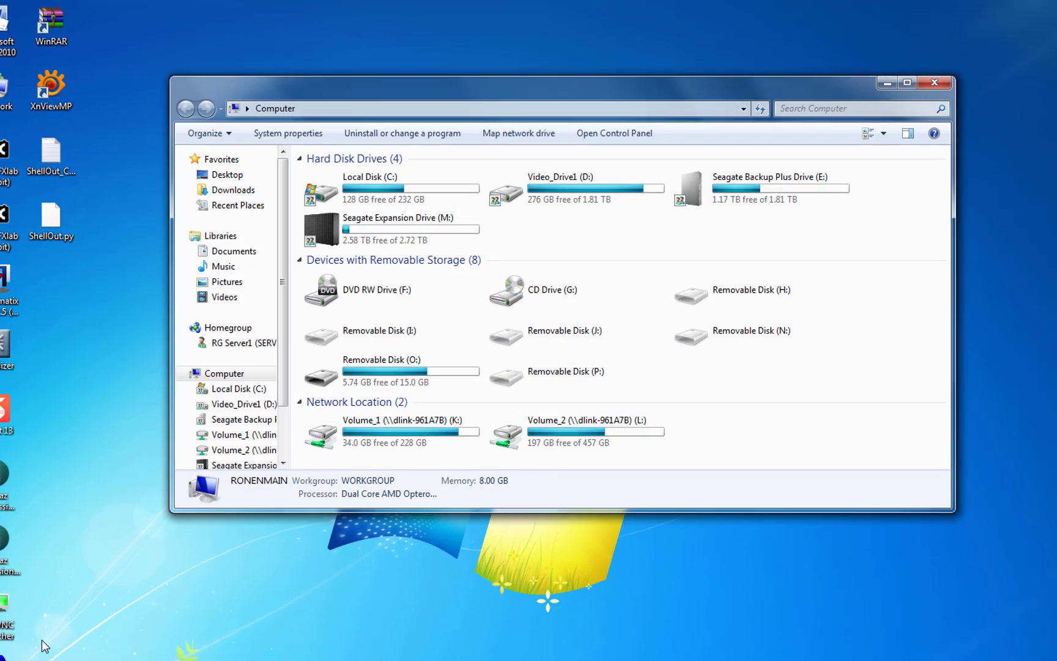
double_click(423, 197)
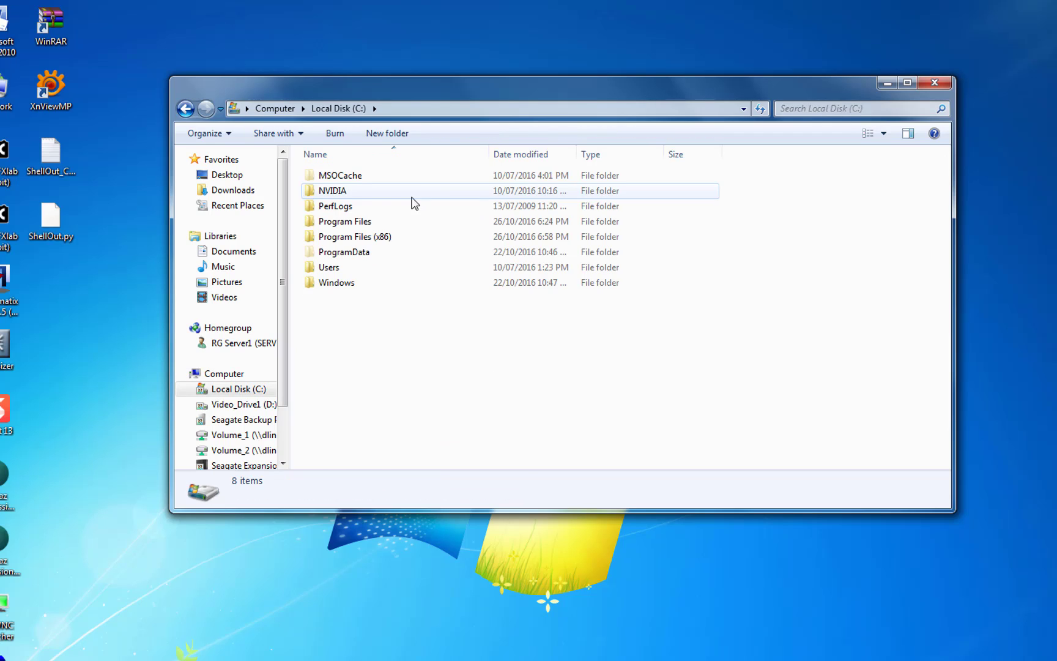
double_click(367, 268)
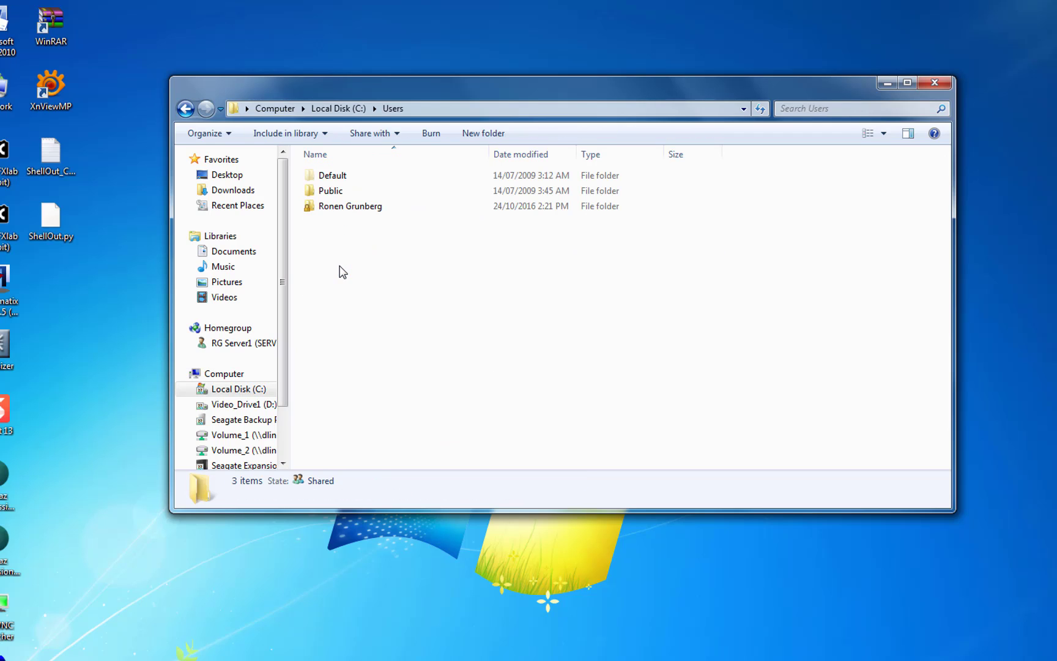
click(347, 214)
double_click(347, 213)
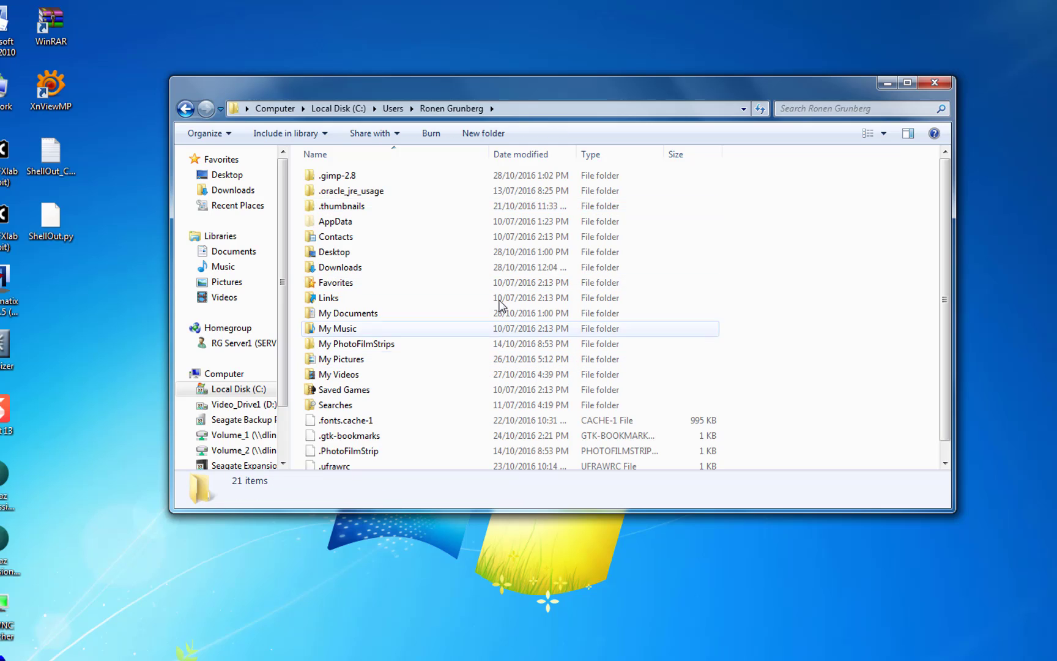
double_click(347, 177)
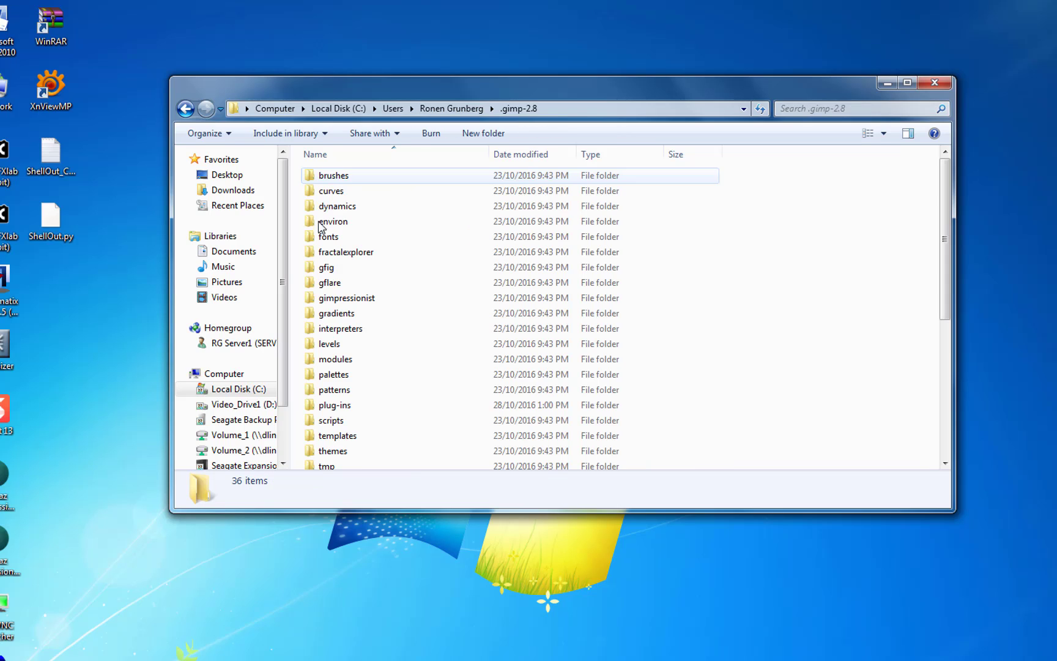
double_click(345, 405)
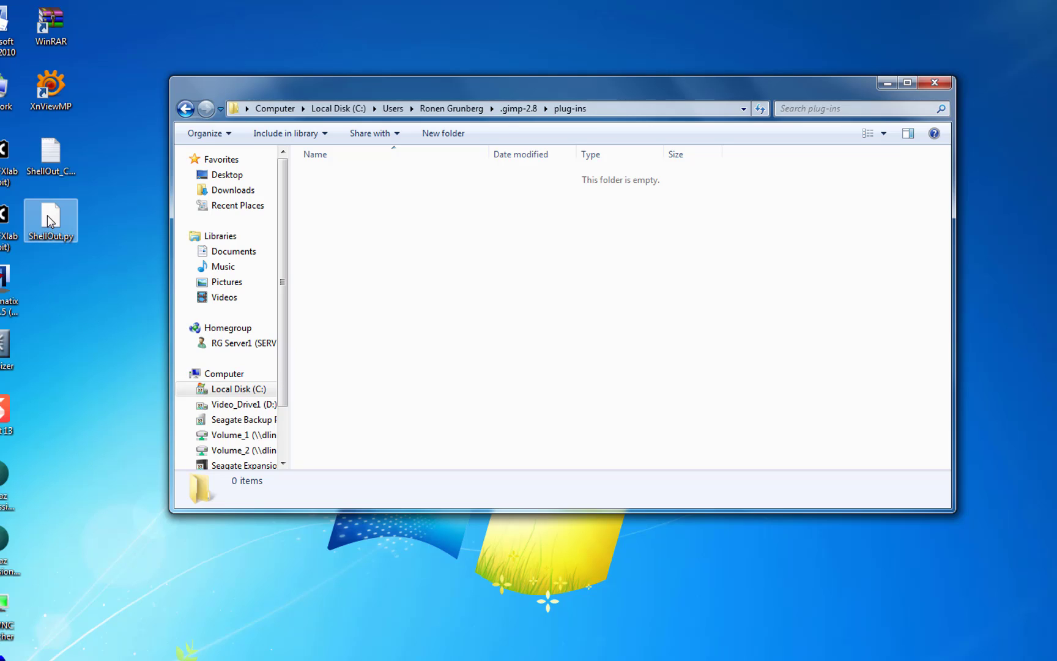
- Copy ShellOut.py from the desktop into the plug-ins folder
drag(50, 222, 342, 210)
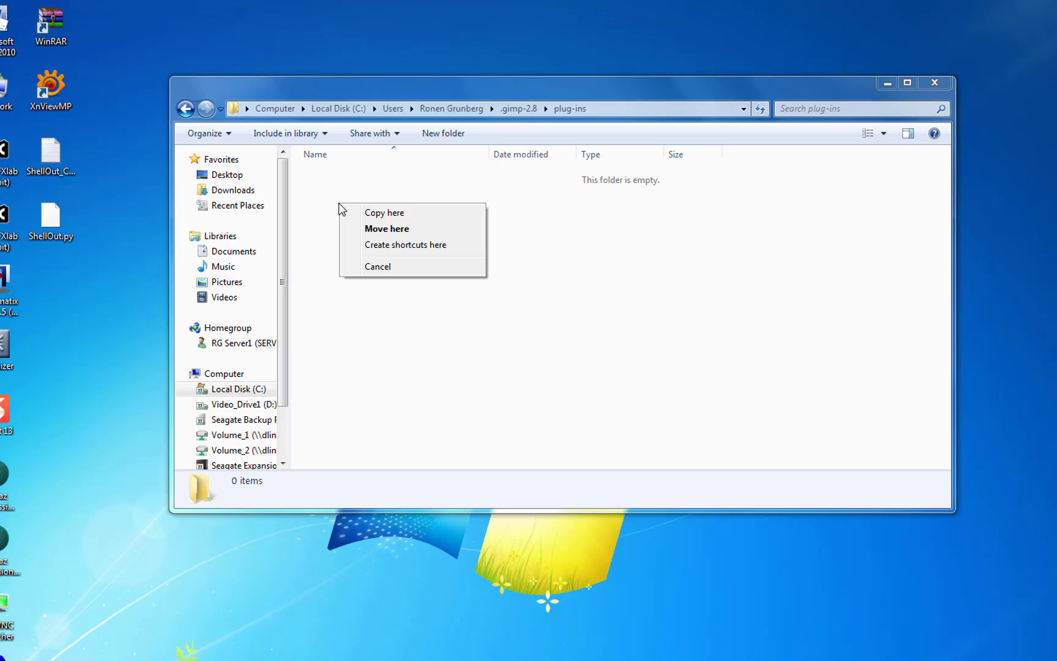
click(383, 213)
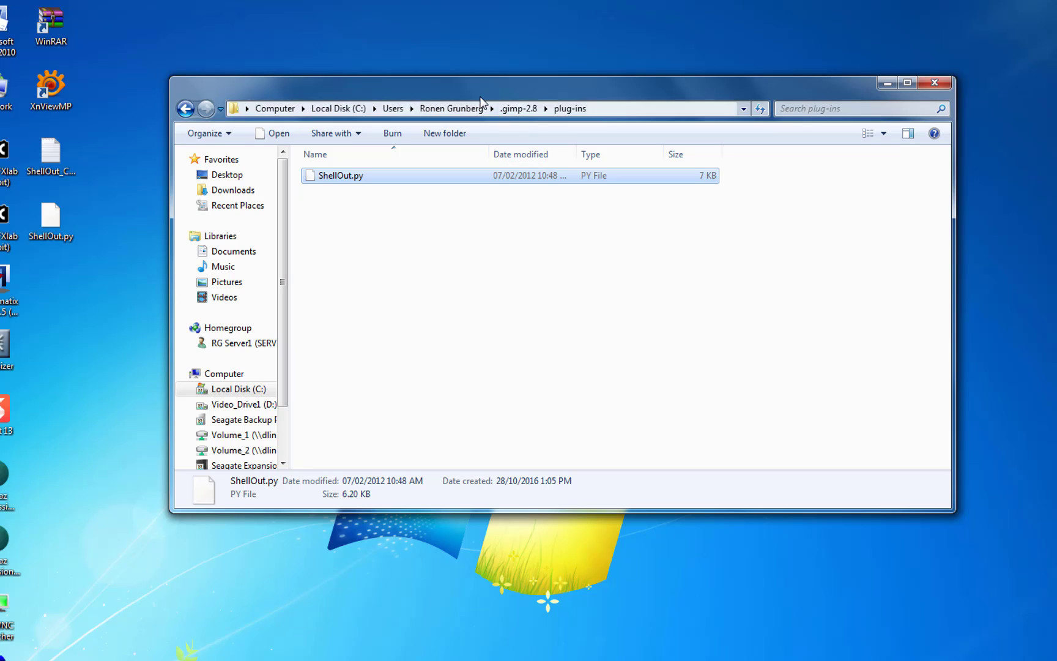
drag(477, 88, 697, 20)
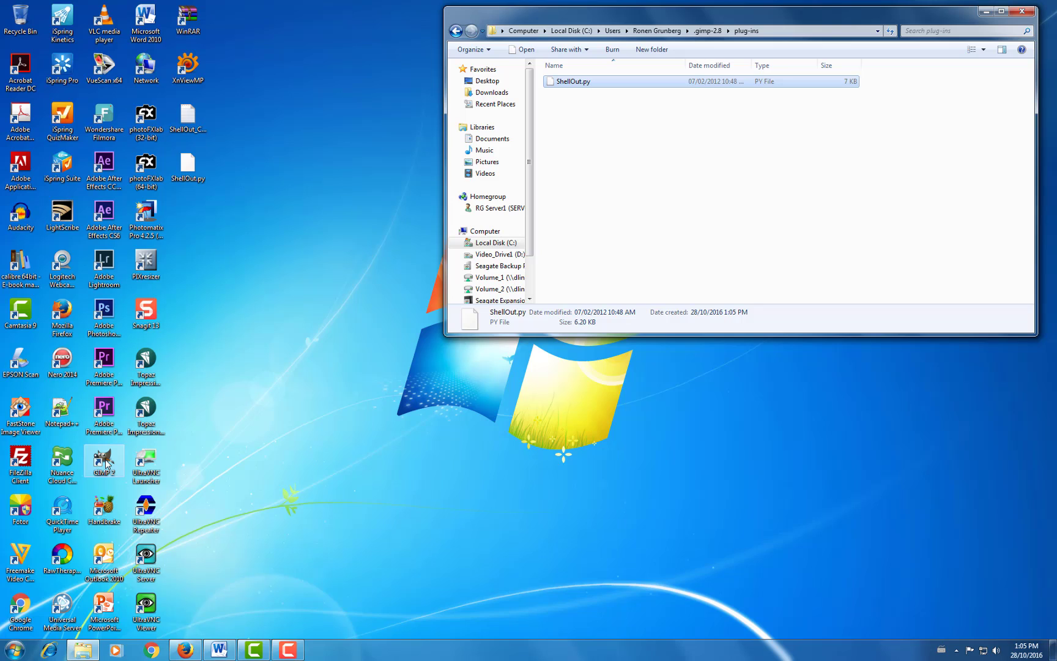
- Relaunch GIMP and check the Filters menu for ShellOut
double_click(105, 462)
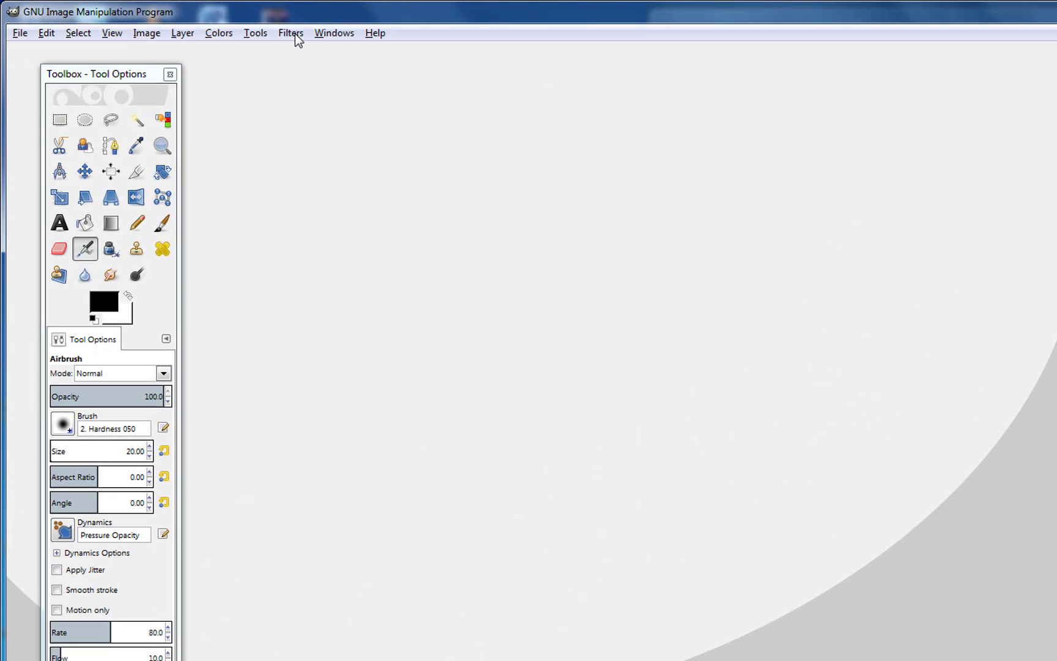
click(295, 34)
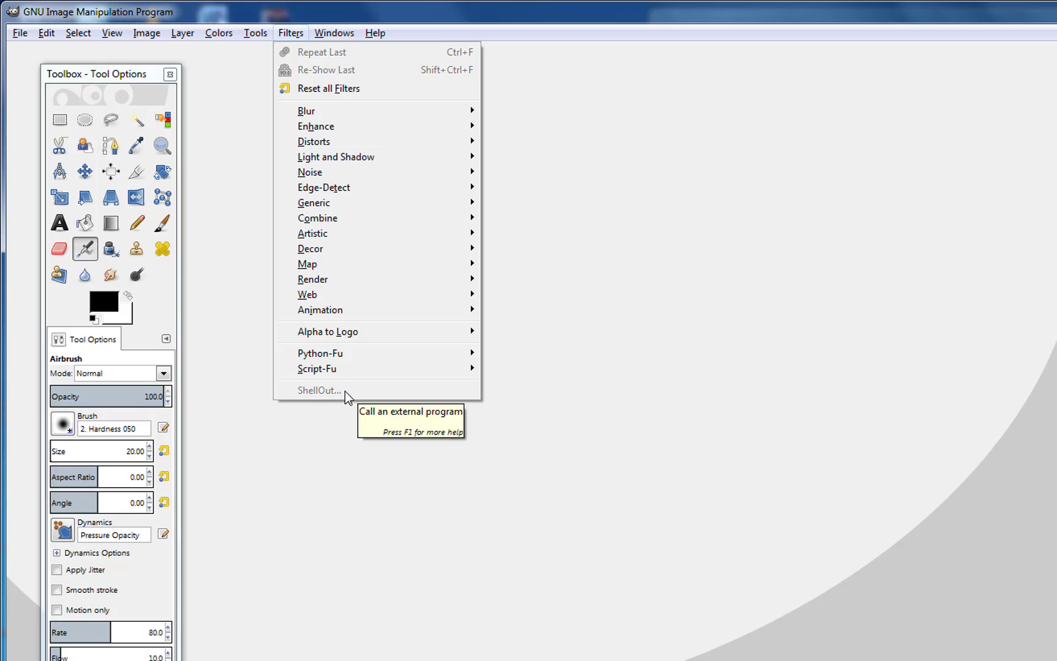
click(21, 33)
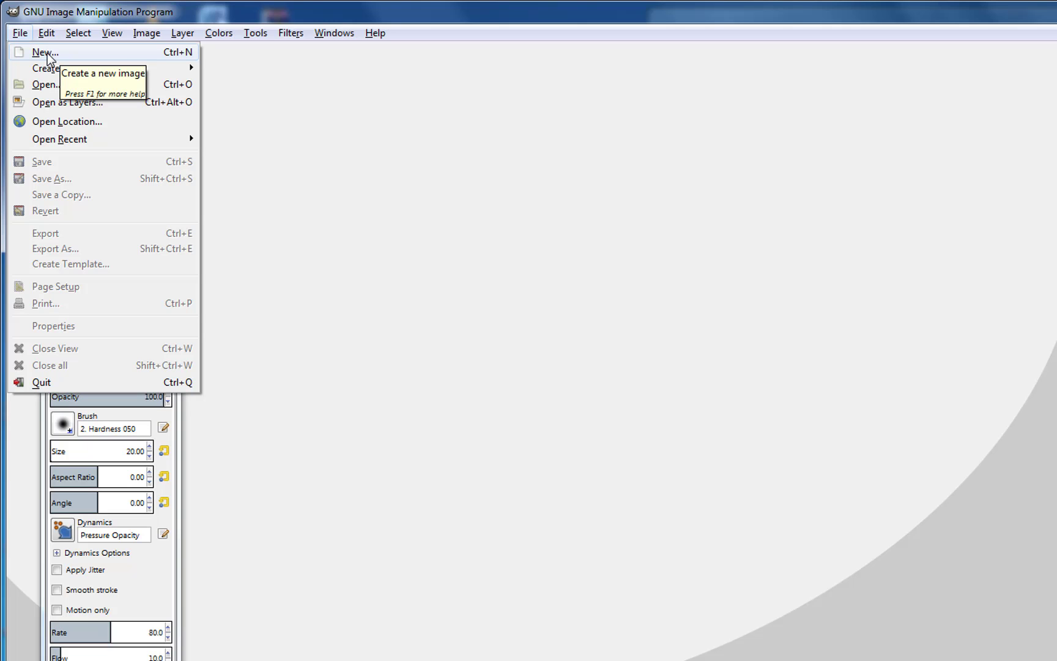
- Create a new 640×400 image and reopen the Filters menu
mouse_move(226, 38)
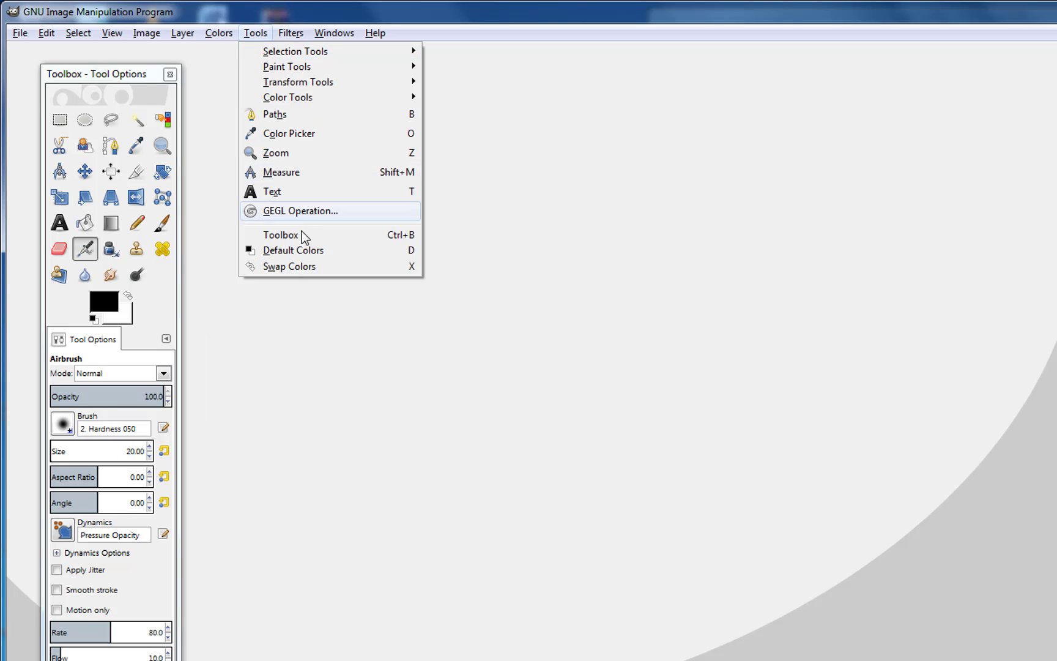
mouse_move(290, 33)
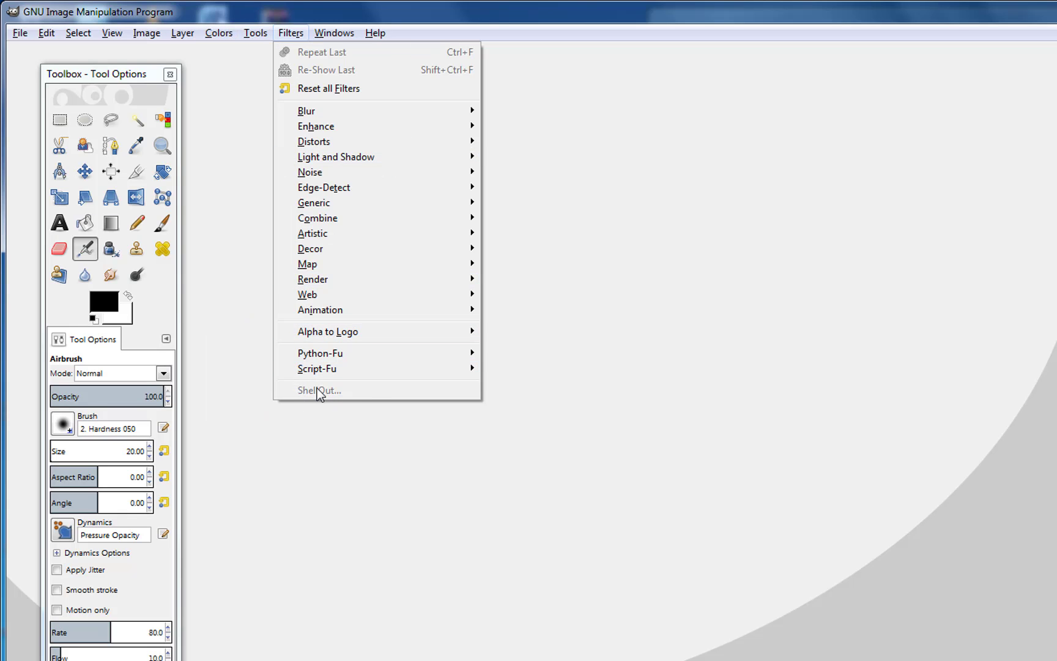
mouse_move(20, 33)
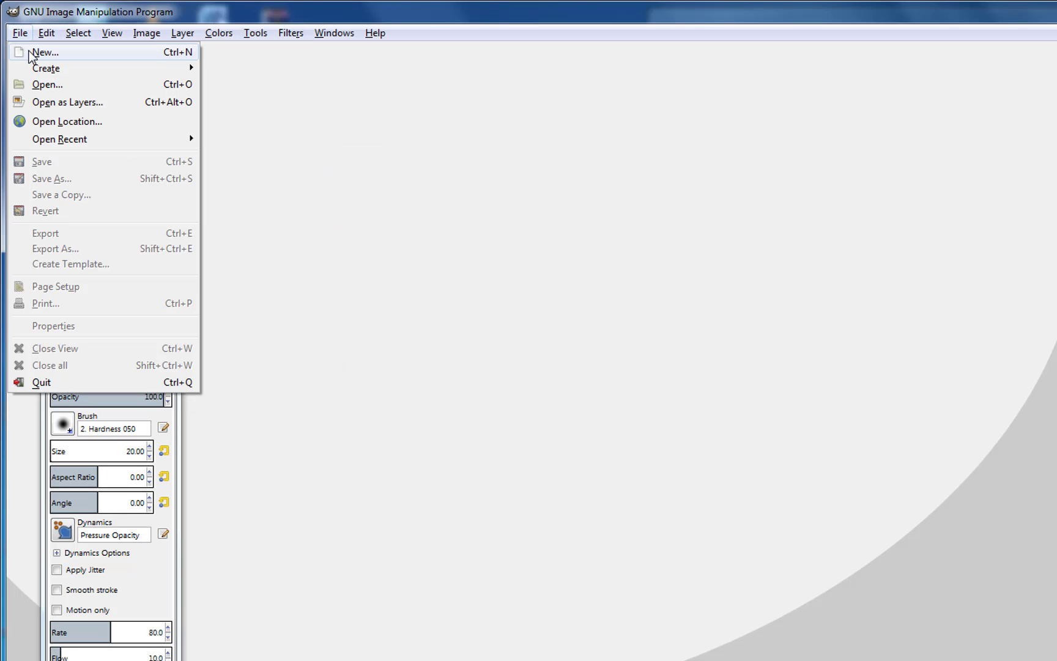
click(31, 53)
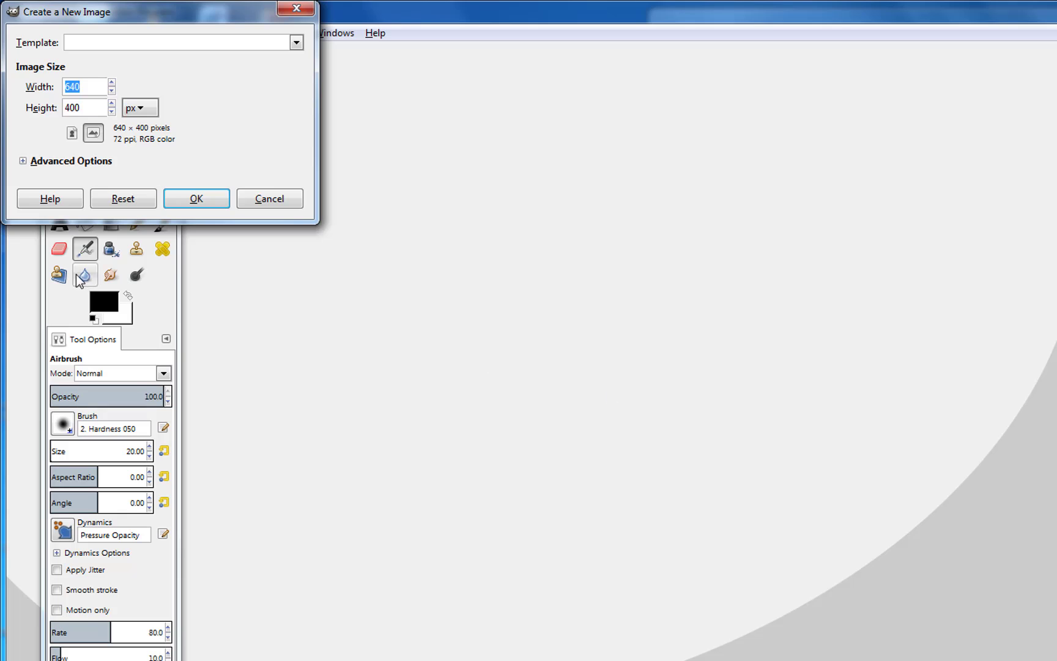
click(197, 199)
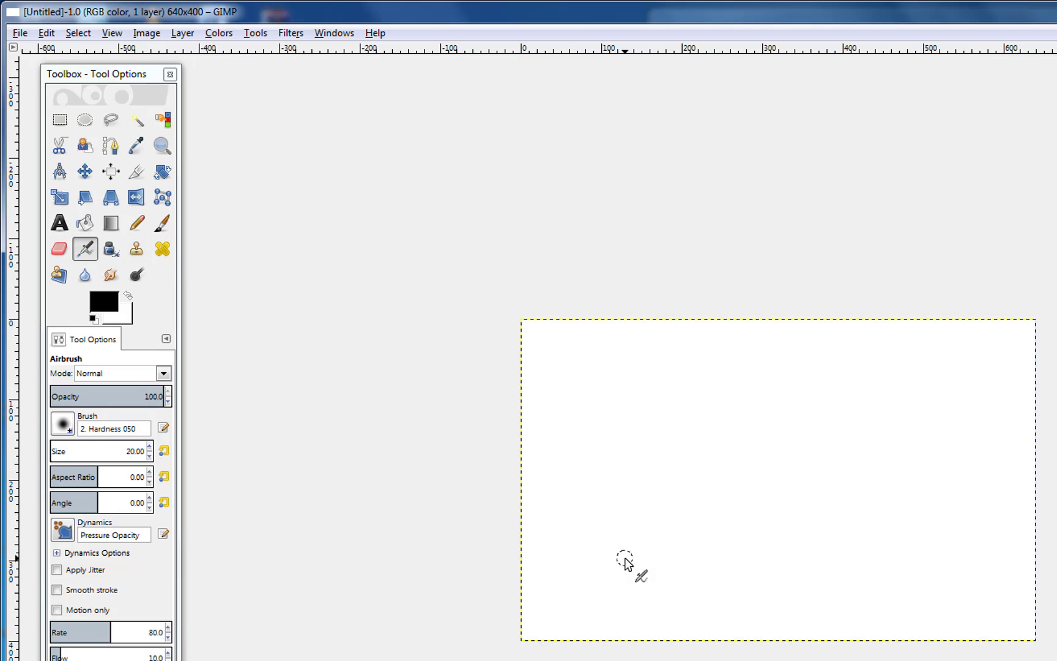
click(290, 33)
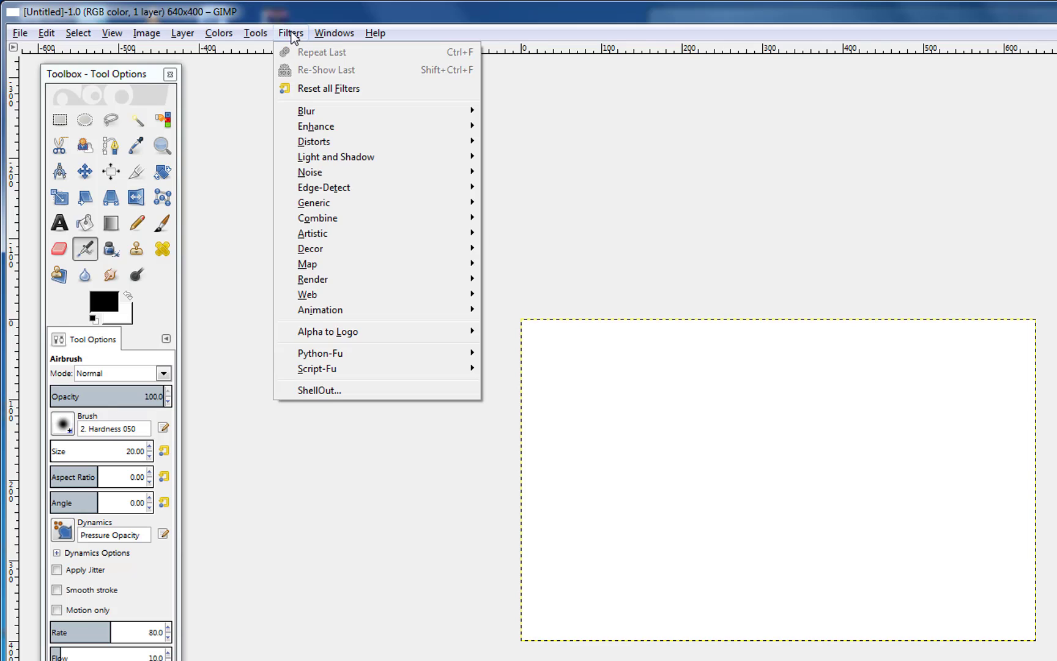
- Run ShellOut on the image, review its Program list from XNView on, then cancel
click(319, 392)
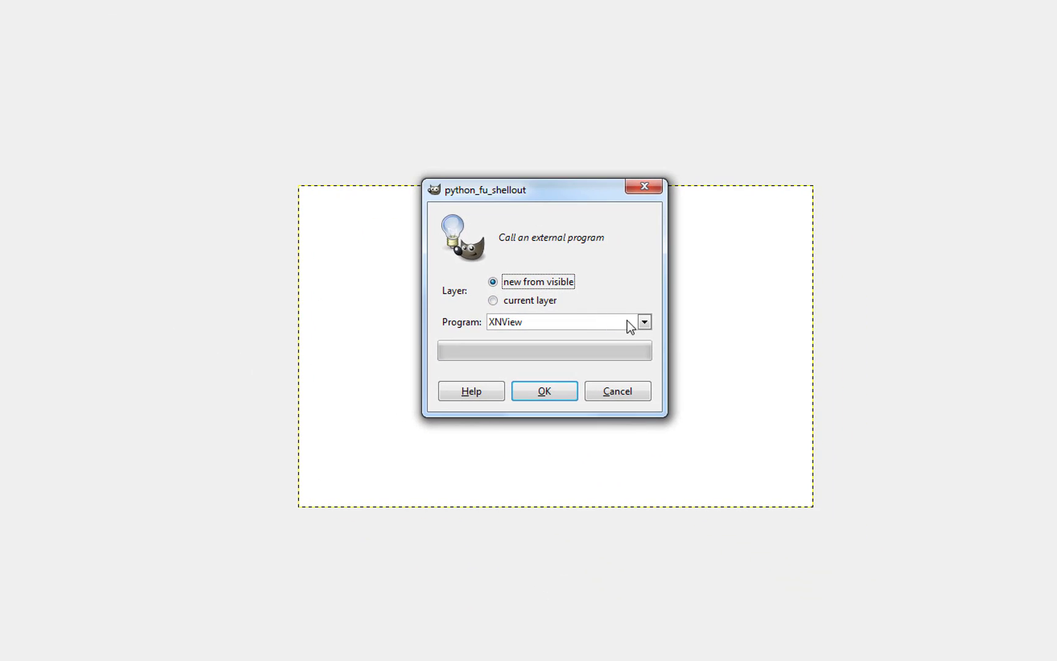
click(644, 323)
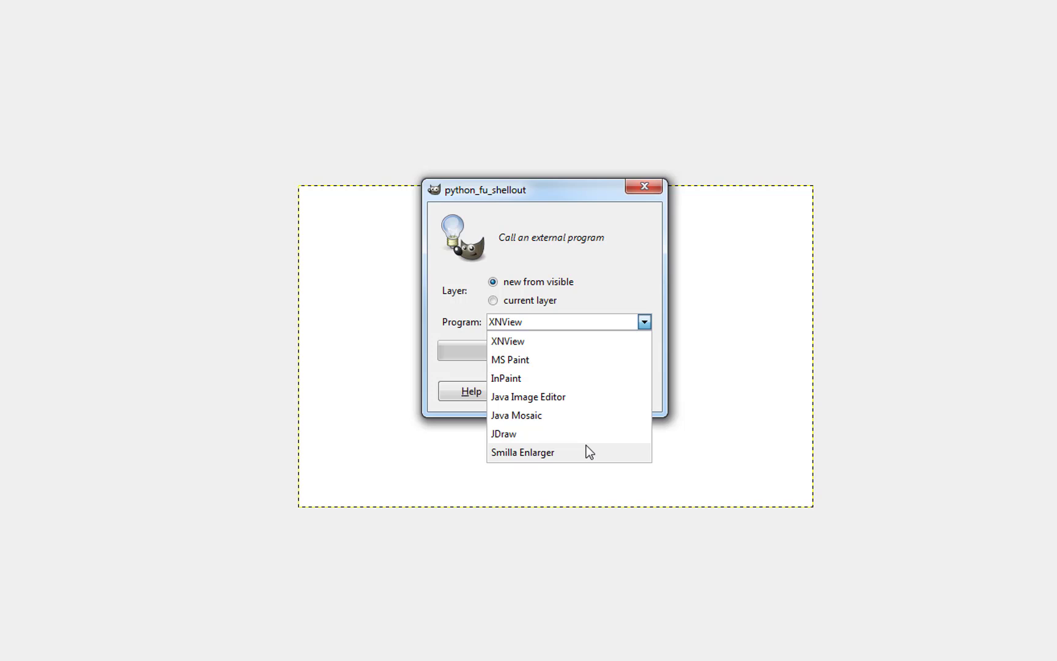
click(645, 183)
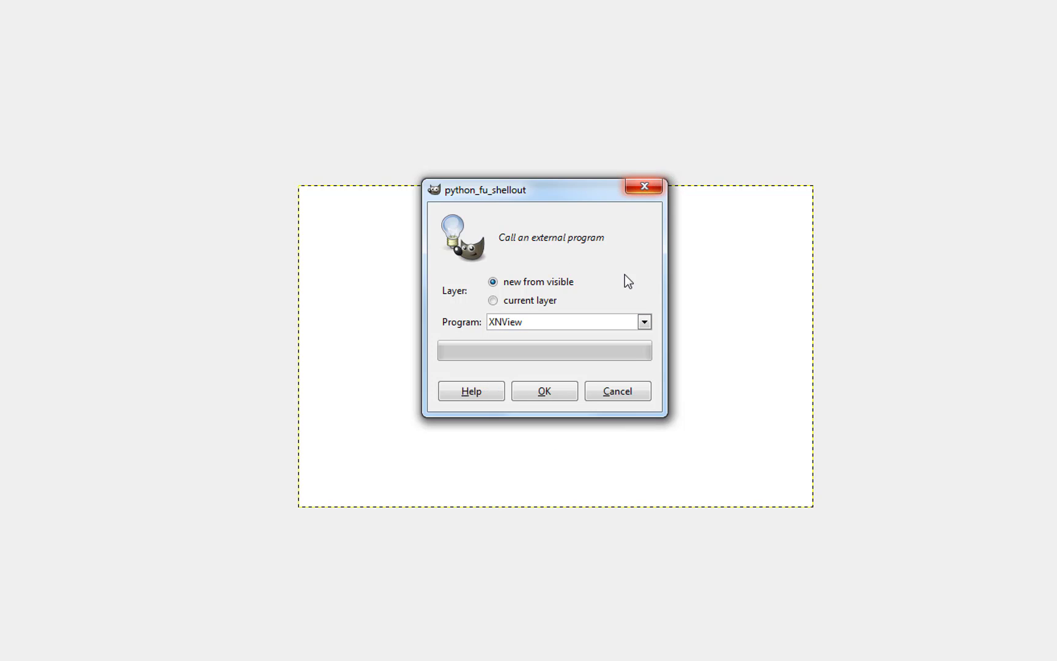
click(615, 391)
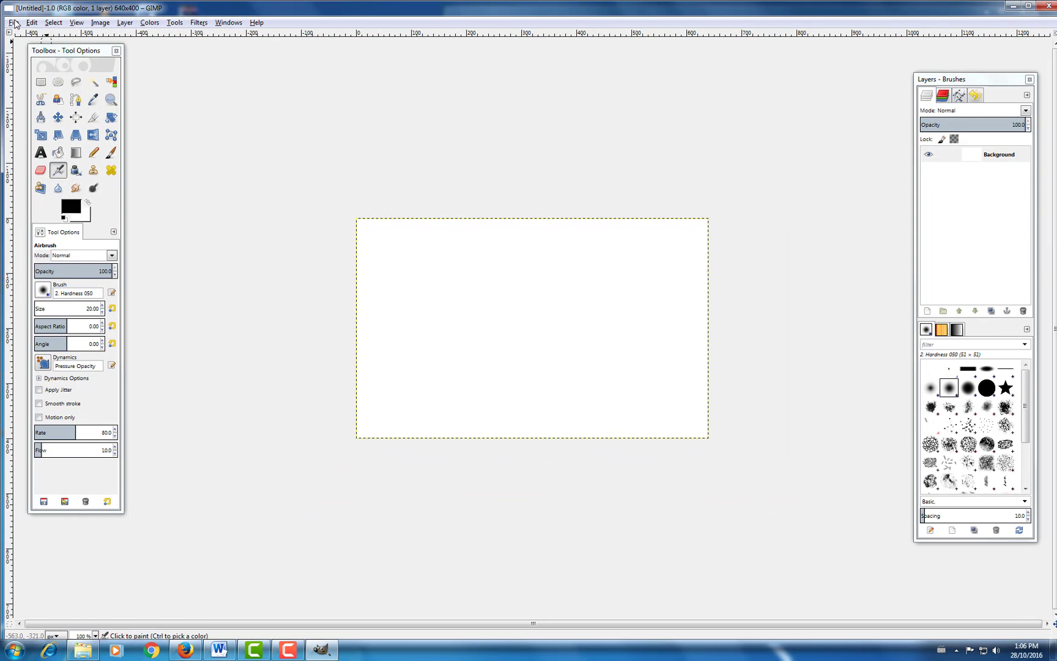
- Quit GIMP from the File menu and reposition the Explorer window
click(12, 22)
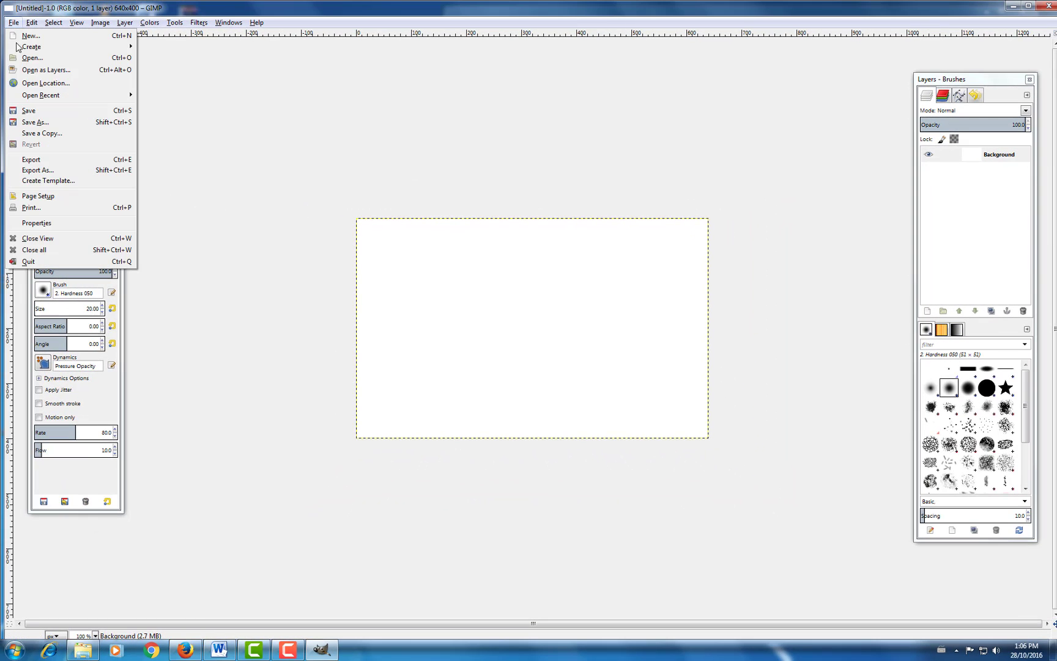
click(29, 262)
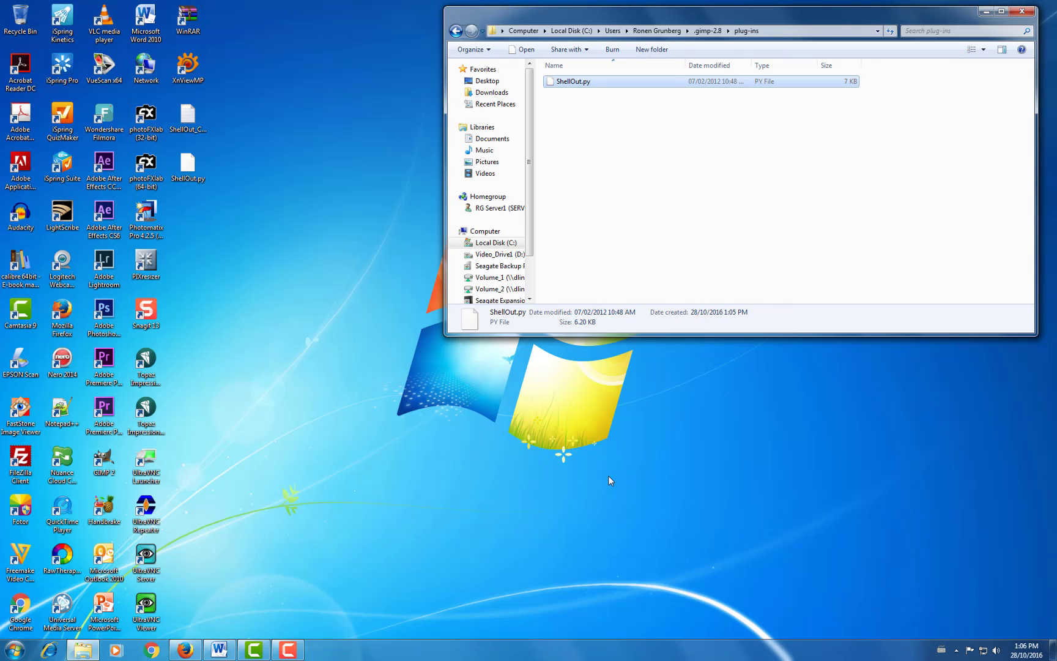
mouse_move(576, 21)
mouse_down()
mouse_move(551, 19)
mouse_move(578, 18)
mouse_up()
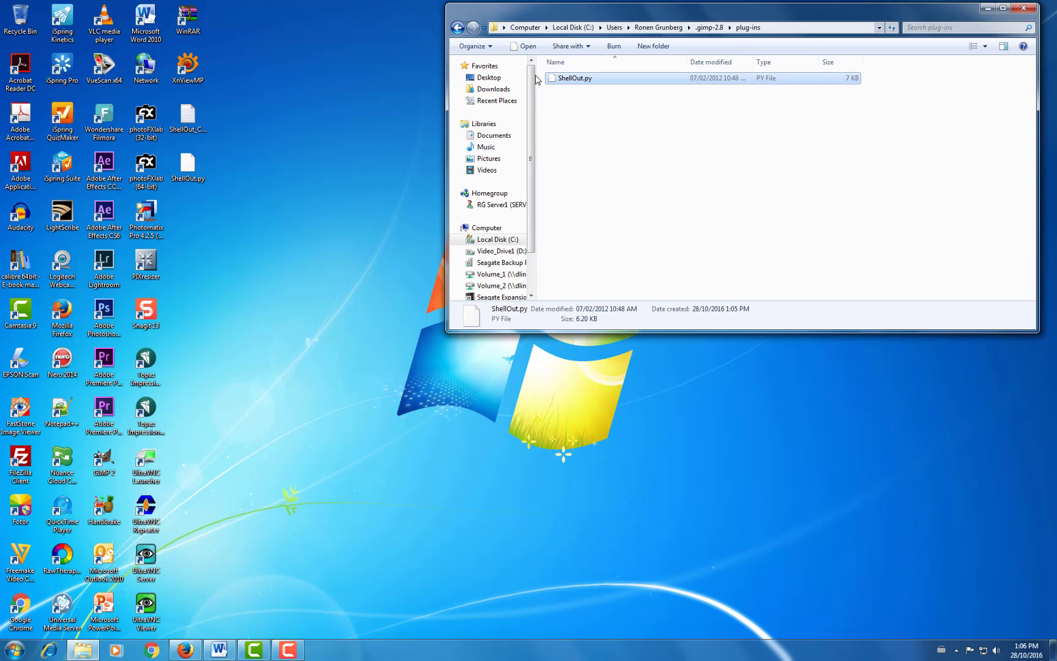
- Open the plug-ins ShellOut.py in Notepad++, minimize it, and select the NIK text file
right_click(568, 83)
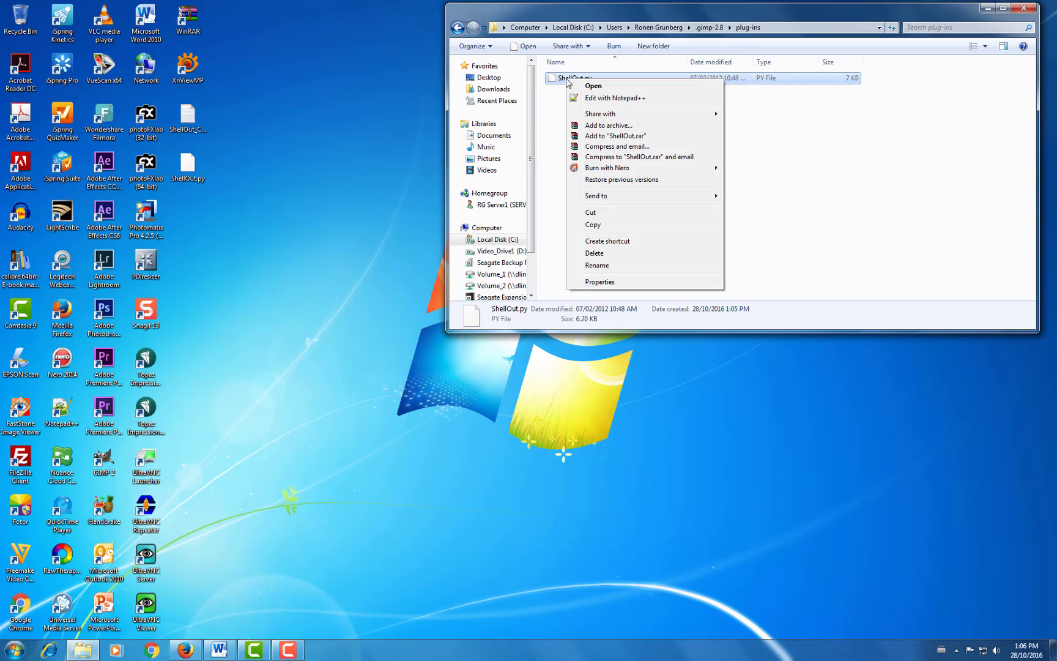
click(615, 98)
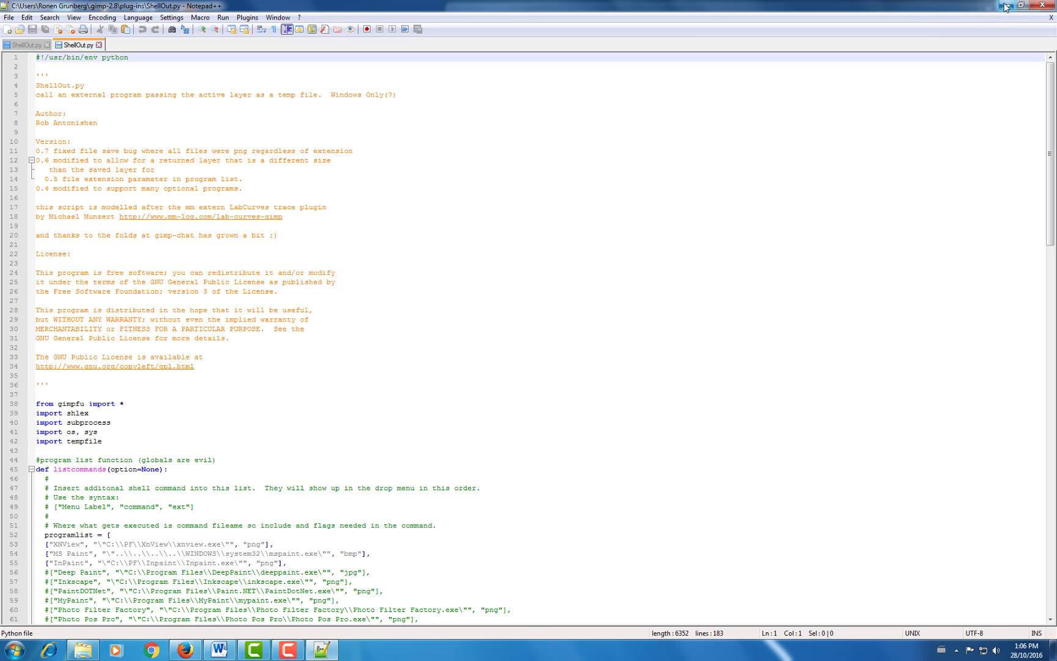
click(1006, 5)
click(188, 118)
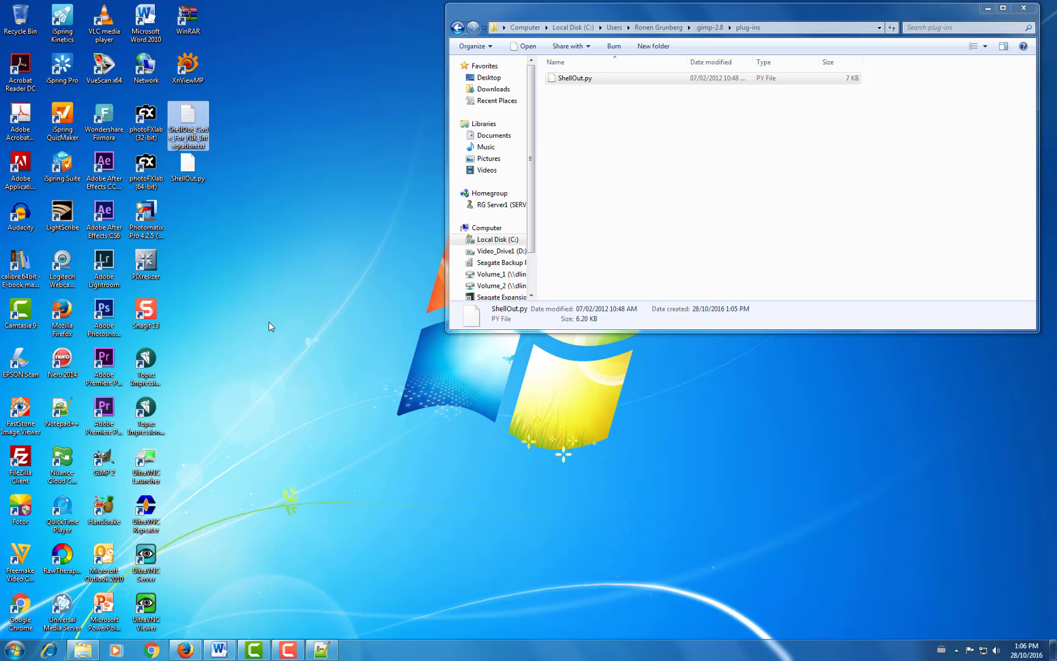
- Open ShellOut_Code_For_NIK_Integration.txt in Notepad++ and copy its DFine 2 line
right_click(186, 120)
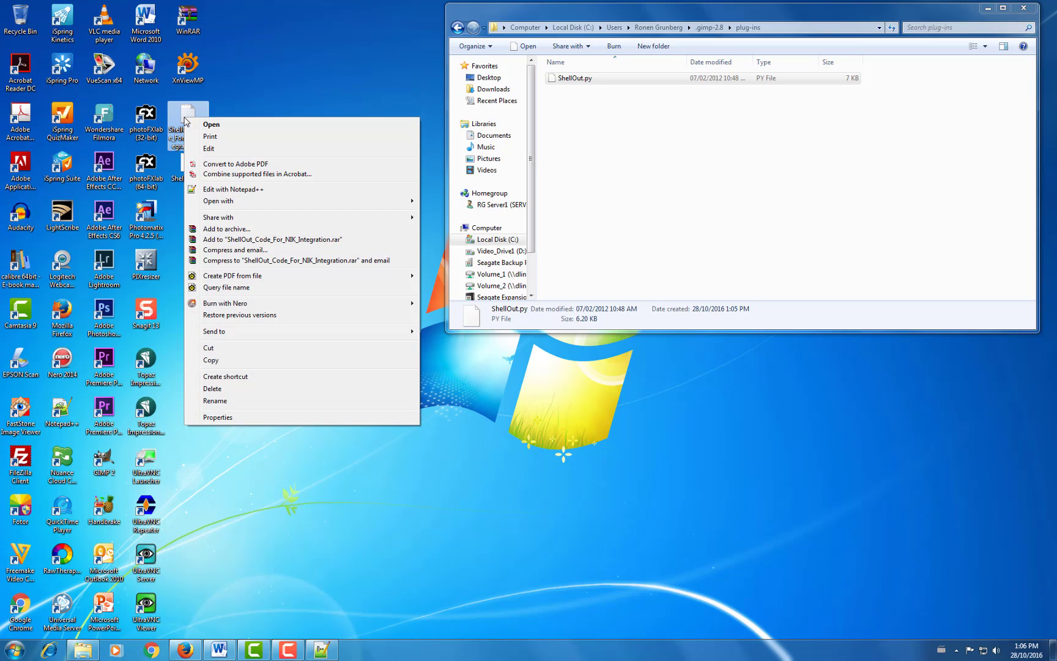
click(235, 189)
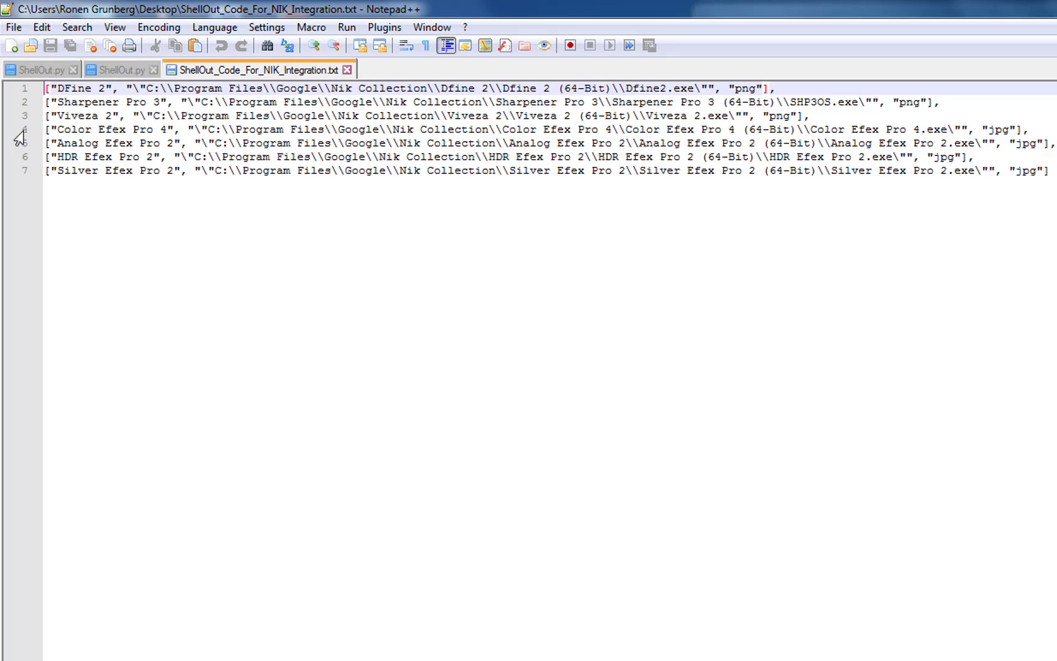
drag(44, 89, 799, 79)
right_click(714, 88)
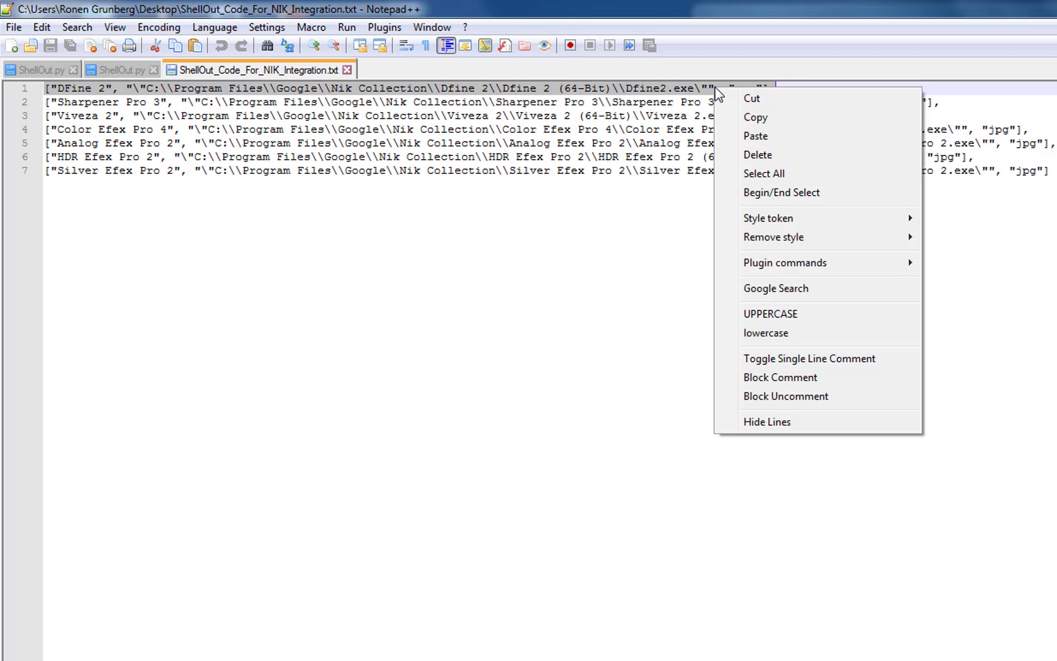
click(759, 117)
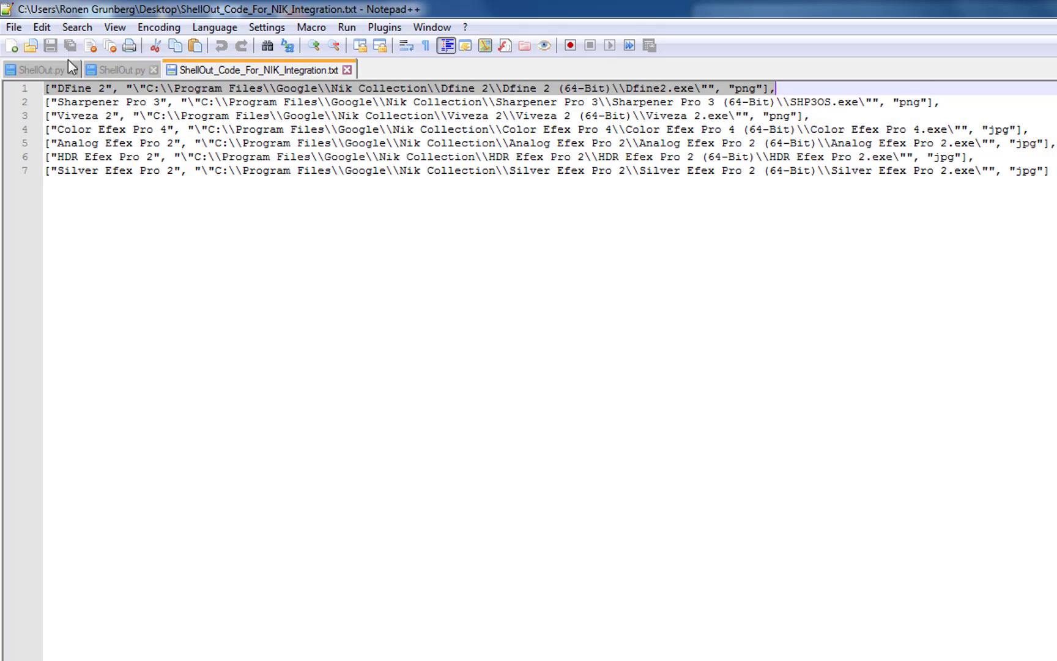
- Paste the DFine 2 entry on a new line after 'programlist = [' in ShellOut.py
click(132, 68)
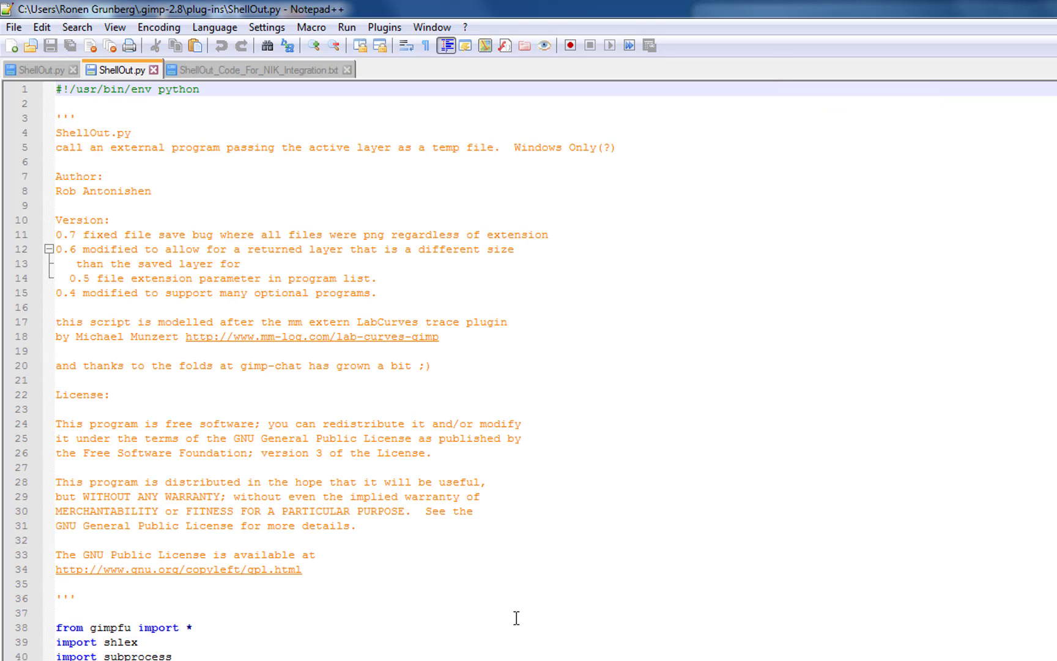
scroll(549, 628, down, 3)
scroll(549, 628, down, 4)
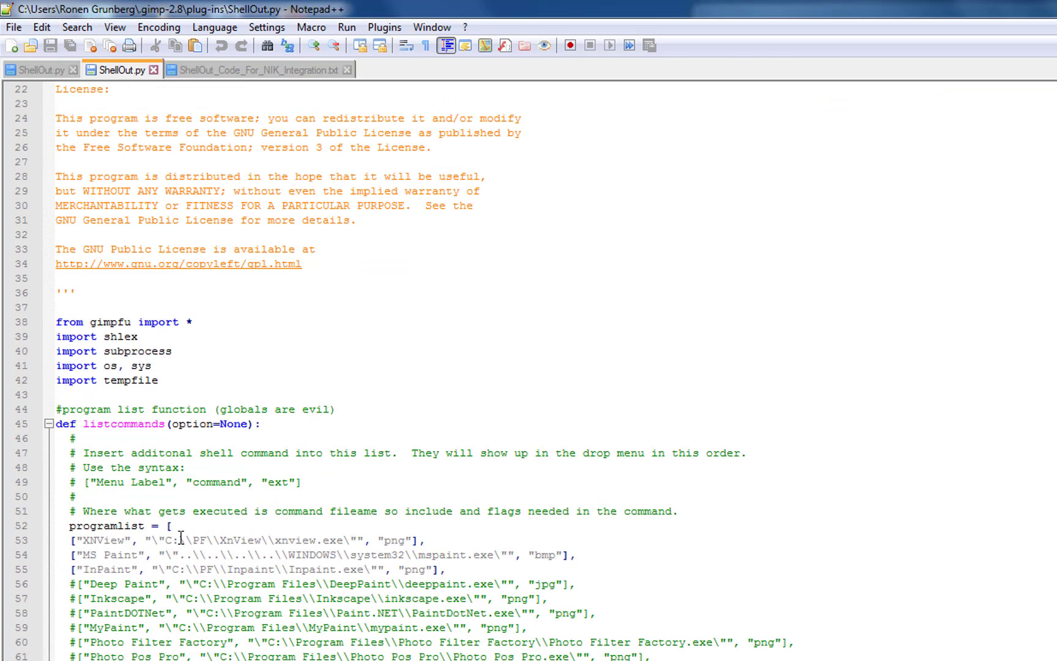
click(177, 525)
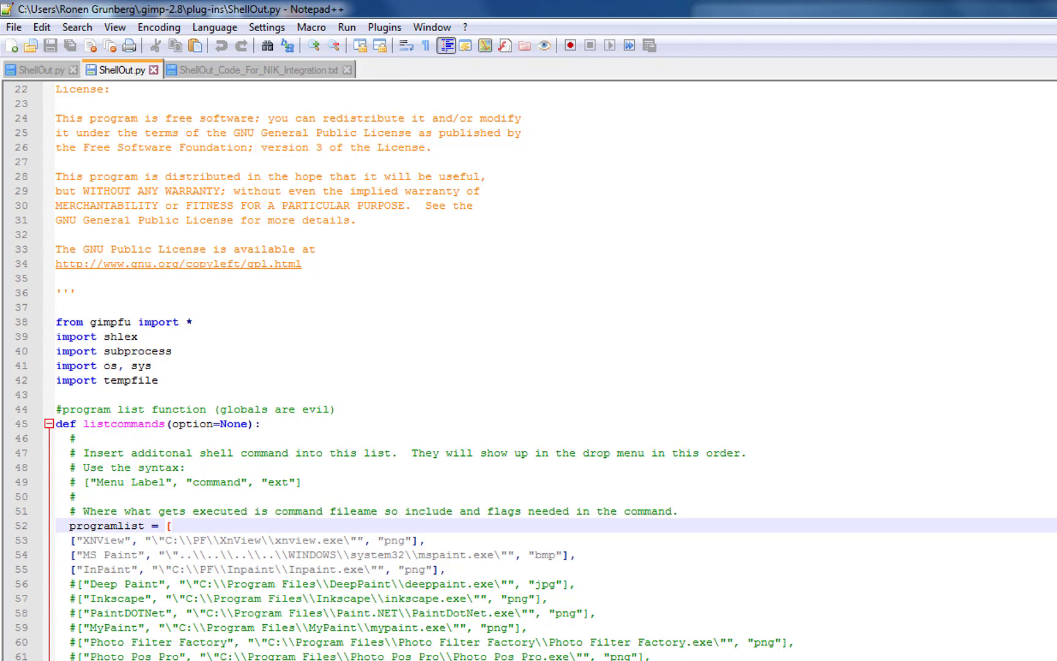
key(Return)
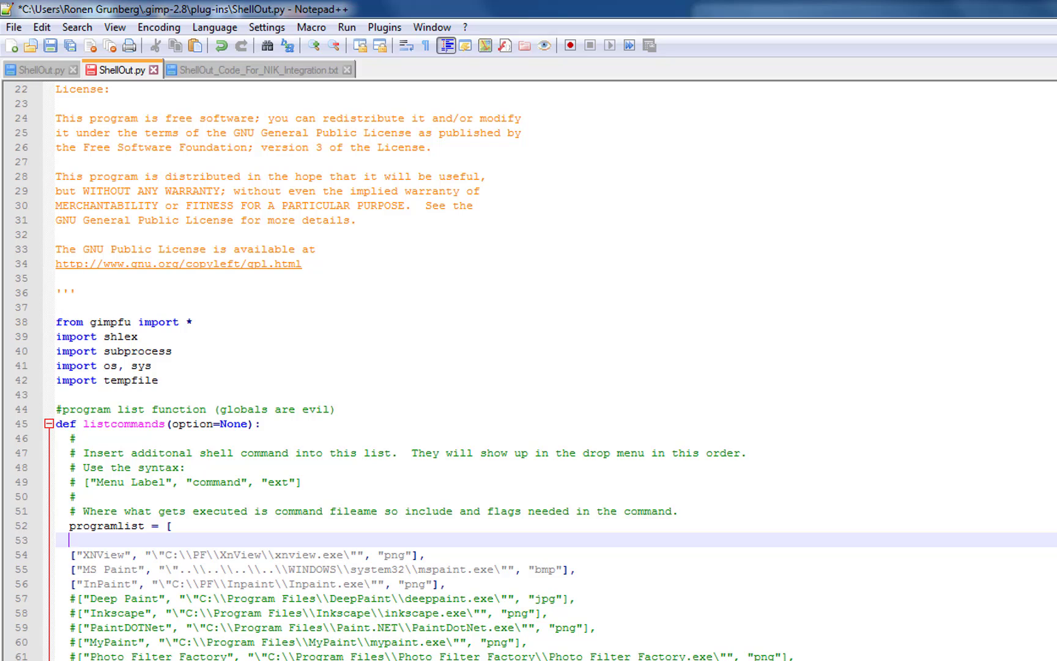
key(ctrl+v)
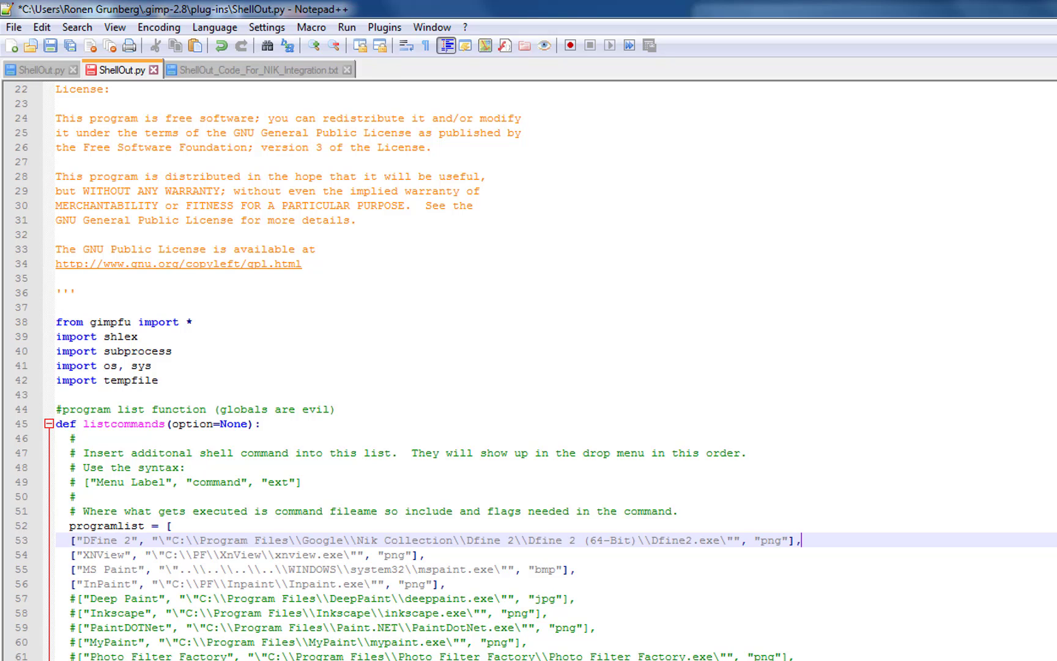
key(Return)
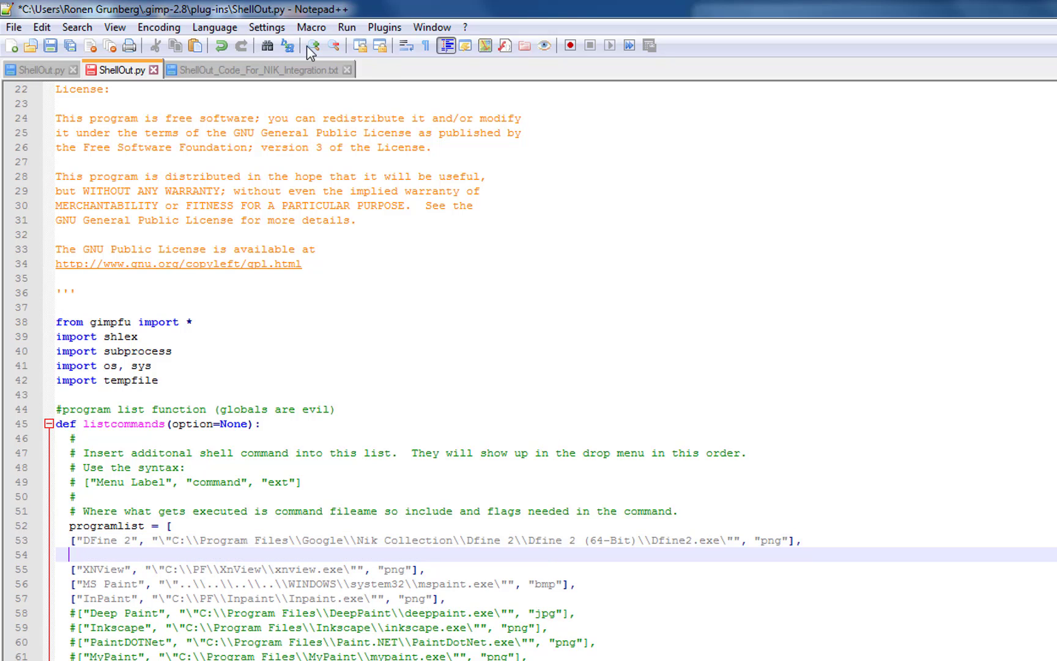
- Copy the Sharpener Pro 3 and Viveza 2 lines from the NIK file into the list
click(270, 71)
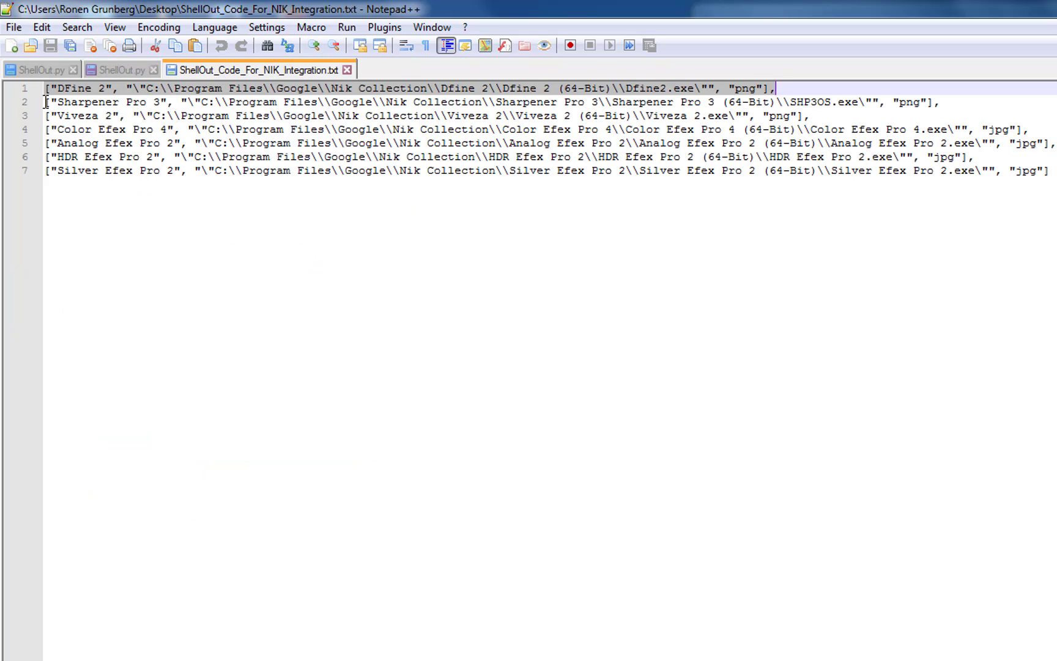
drag(45, 102, 926, 109)
right_click(869, 100)
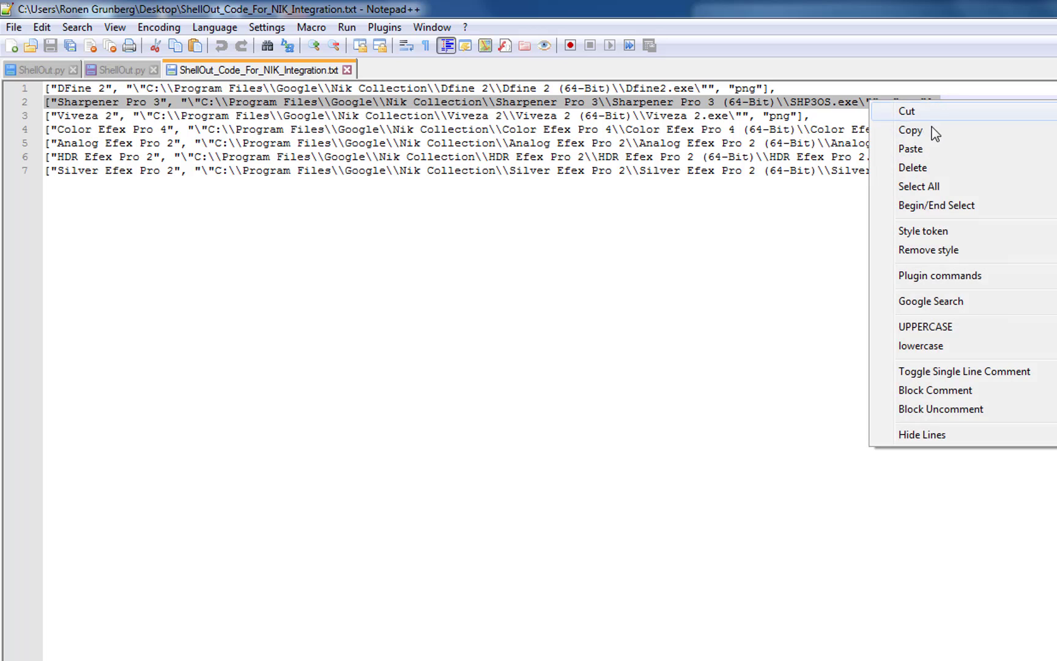
click(907, 129)
click(116, 71)
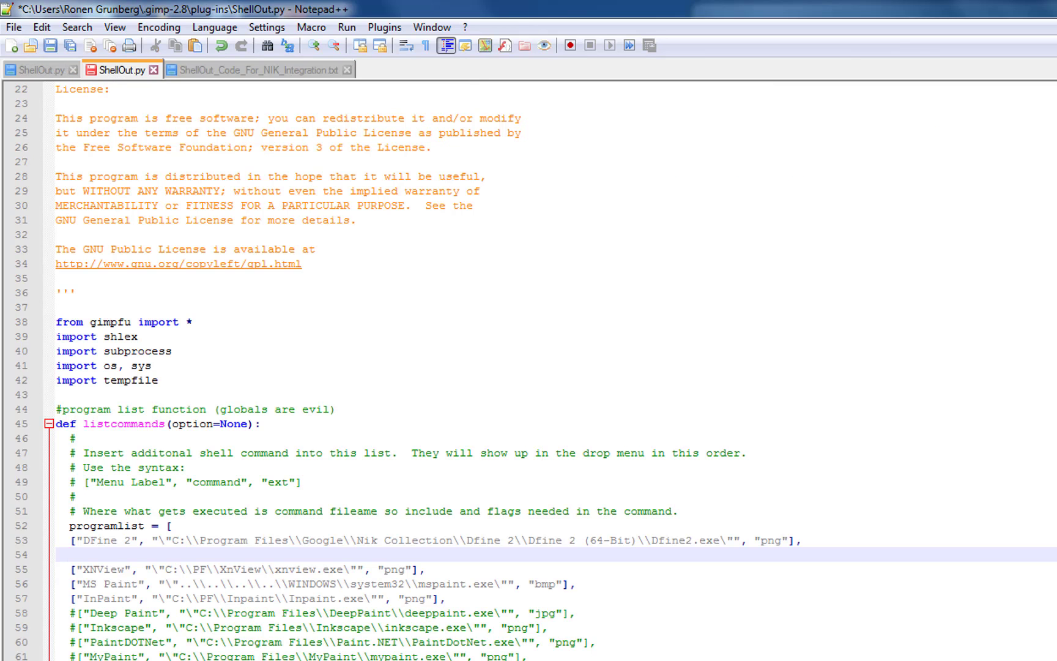
key(ctrl+v)
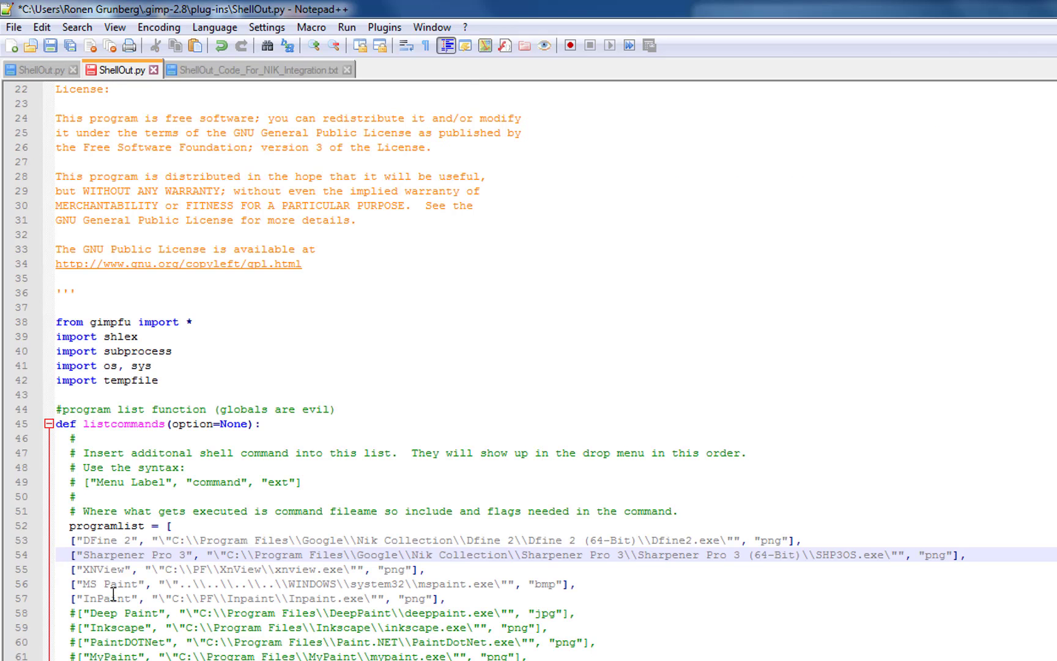
key(Return)
click(257, 70)
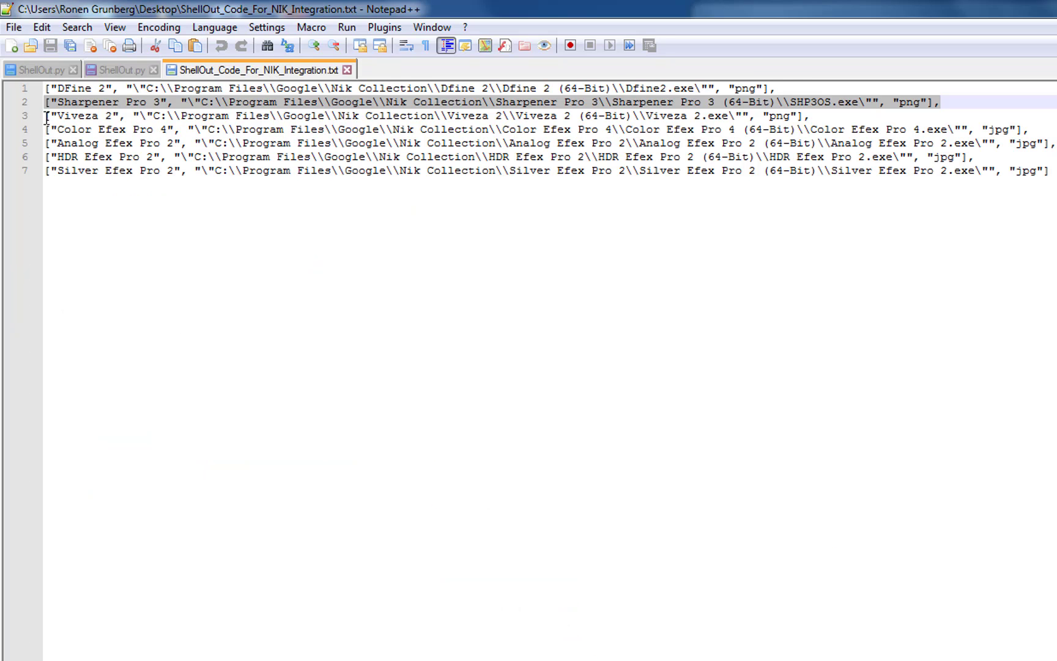
drag(47, 116, 809, 116)
right_click(746, 124)
click(765, 144)
click(93, 71)
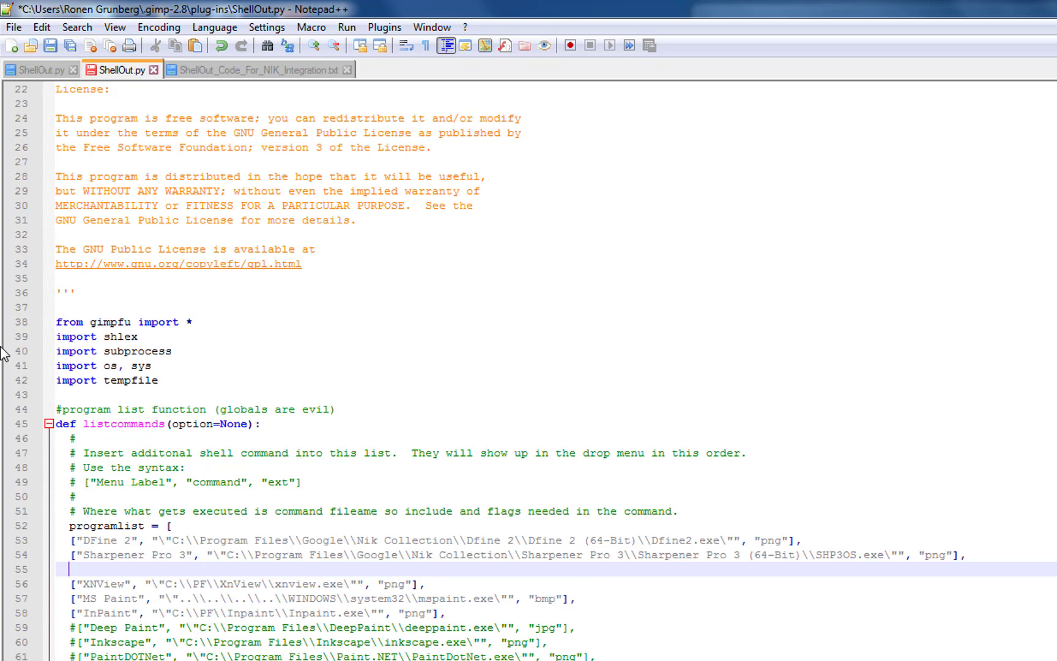
key(ctrl+v)
key(Return)
- Copy the Color Efex Pro 4 and Analog Efex Pro 2 lines into the list
click(283, 71)
drag(47, 132, 1033, 132)
key(ctrl+c)
click(116, 70)
key(ctrl+v)
click(257, 70)
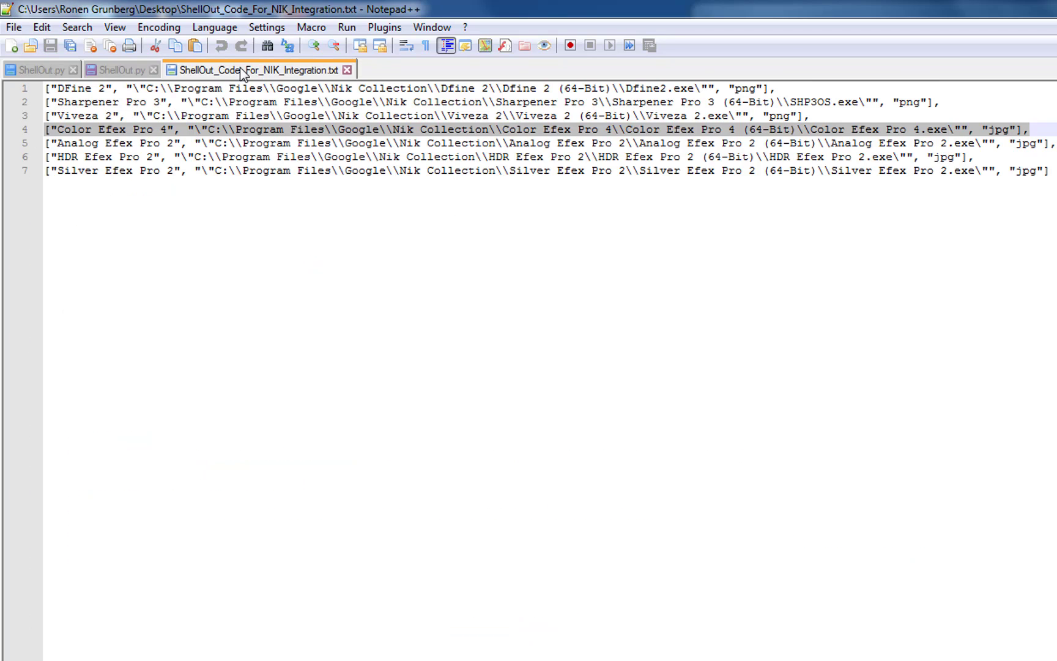
drag(47, 144, 871, 148)
right_click(873, 150)
click(891, 170)
click(117, 70)
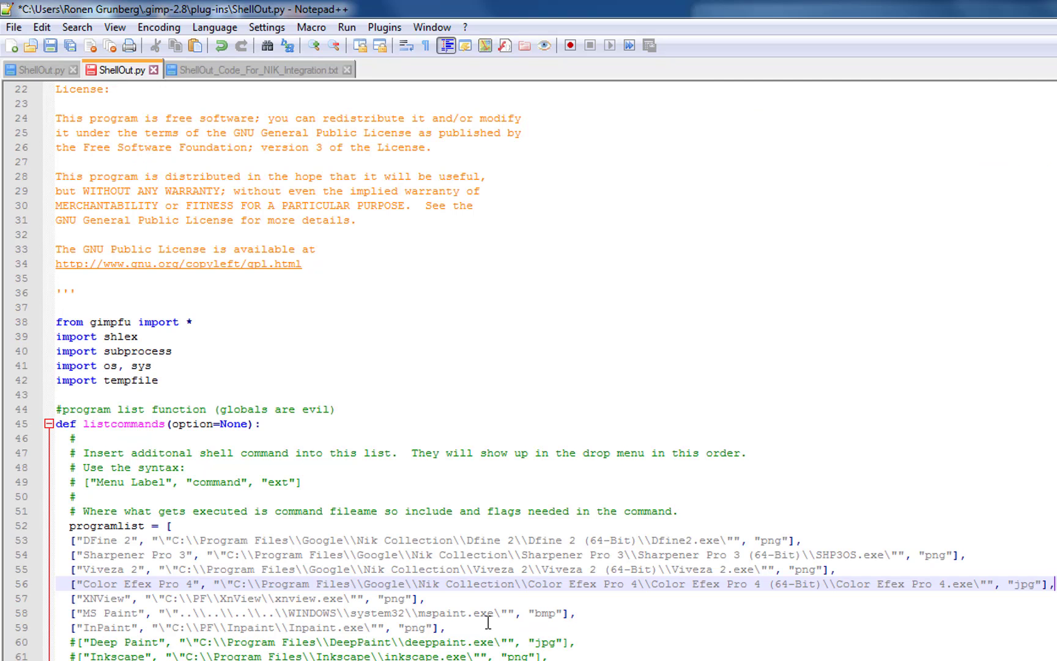
key(Down)
key(ctrl+v)
- Copy the HDR Efex Pro 2 and Silver Efex Pro 2 lines into the list
click(257, 69)
drag(48, 158, 973, 158)
click(47, 160)
drag(46, 158, 974, 158)
right_click(934, 158)
click(952, 176)
click(117, 69)
key(Return)
key(ctrl+v)
click(257, 70)
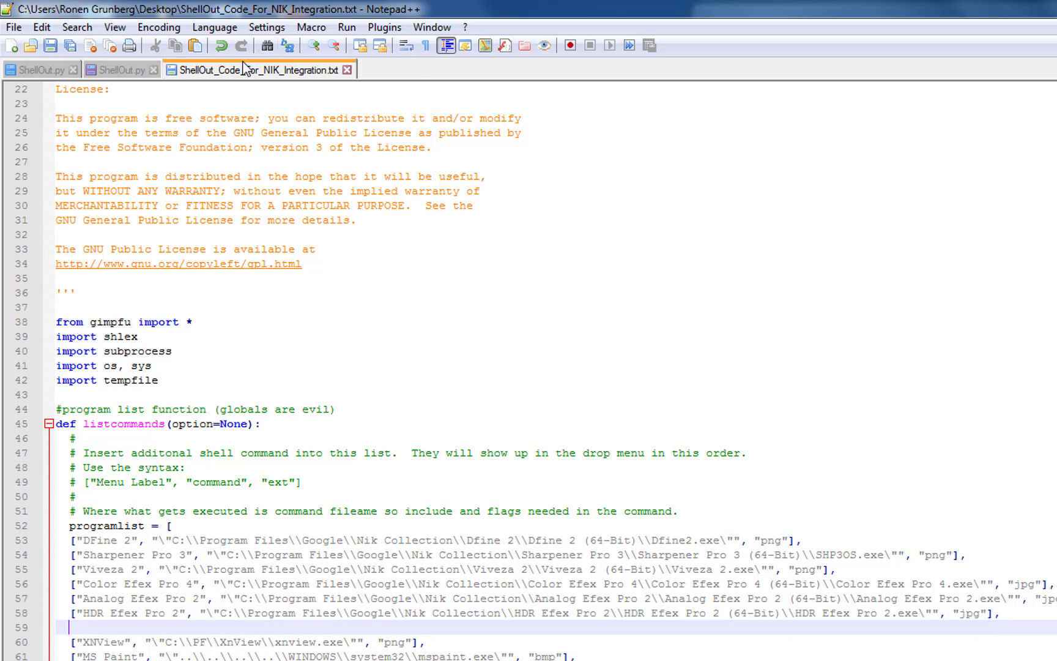
drag(46, 171, 1050, 171)
key(ctrl+c)
click(116, 70)
key(Return)
key(ctrl+v)
- Save ShellOut.py, close its Notepad++ tab, and relaunch GIMP from the desktop
click(11, 28)
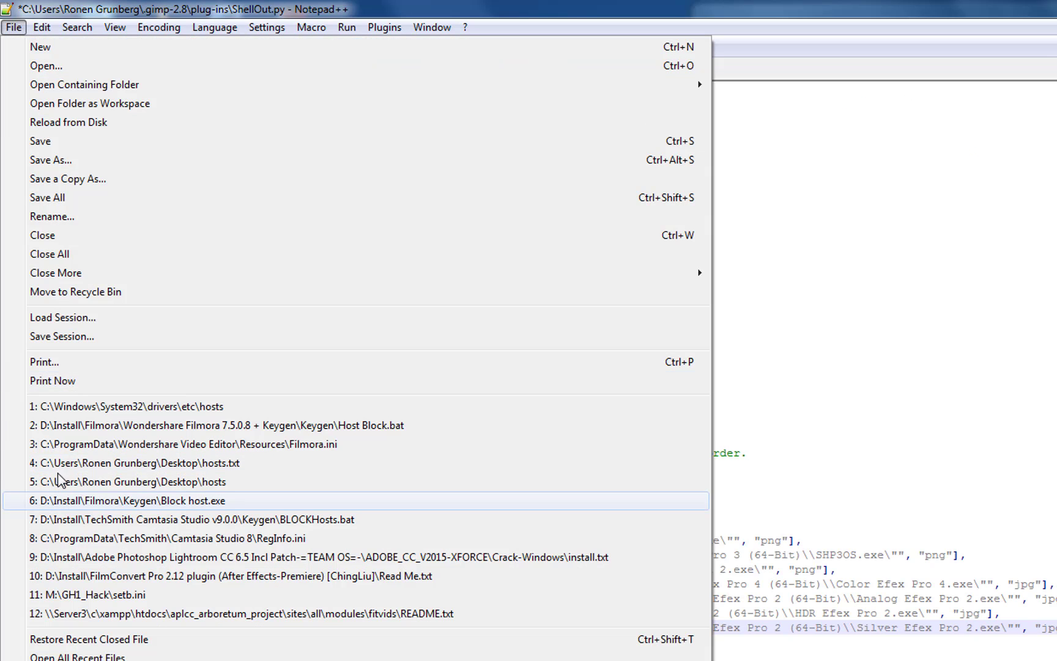
click(33, 144)
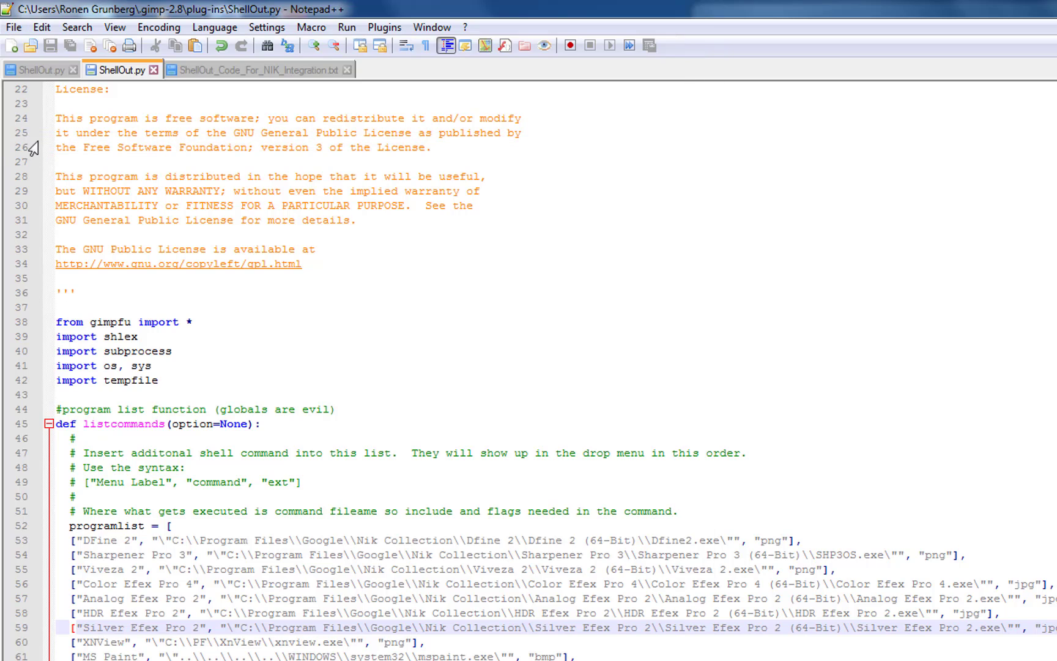
click(153, 70)
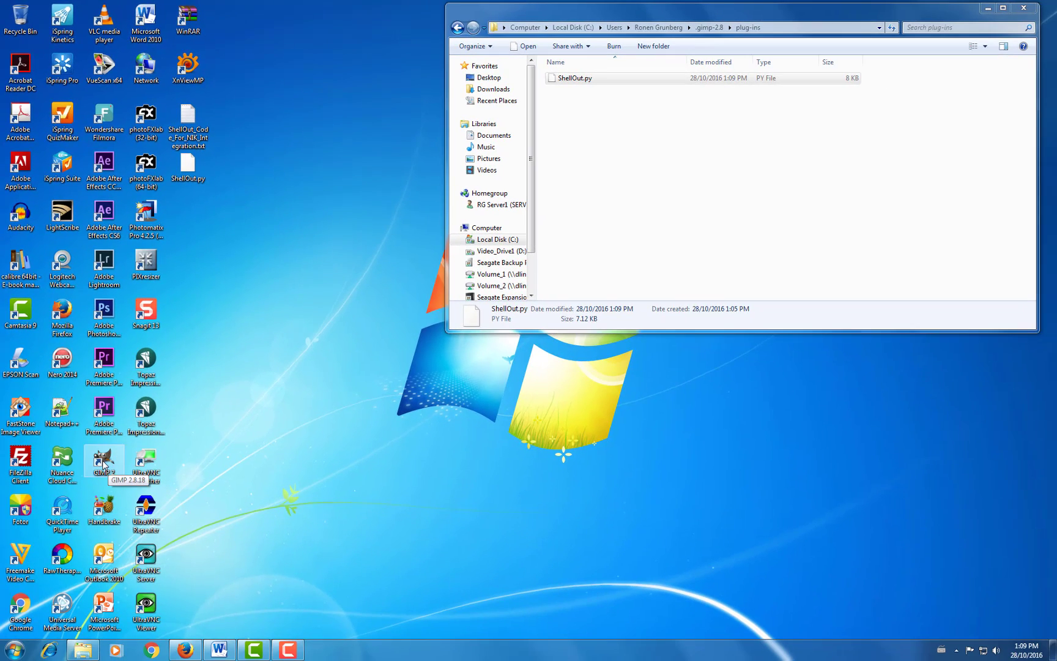
double_click(103, 464)
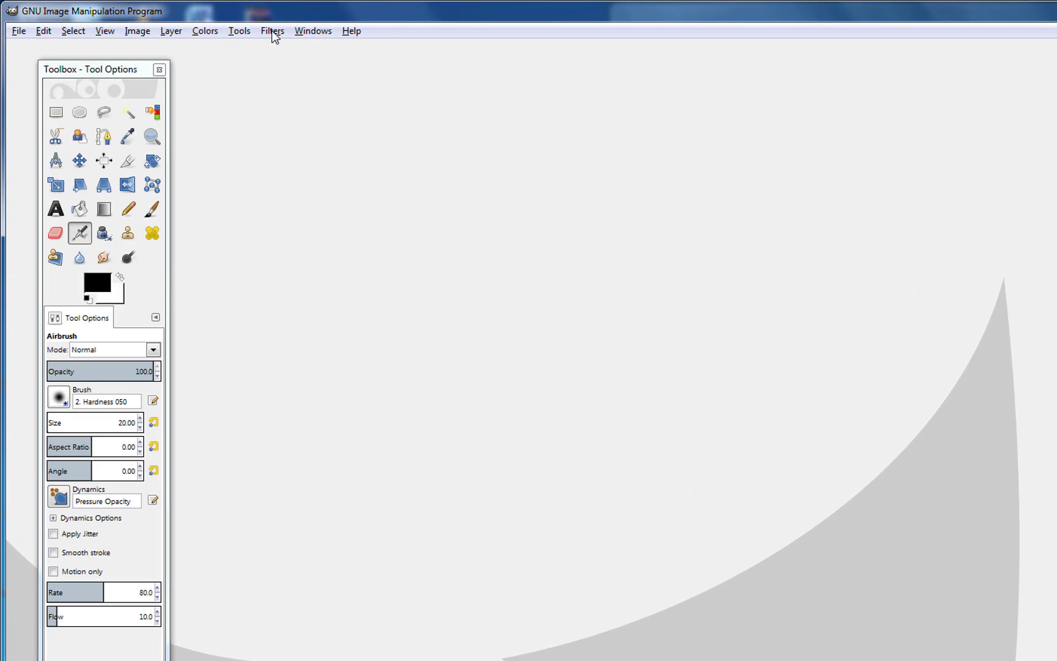
- Create a new blank 640×400 image in GIMP
click(18, 30)
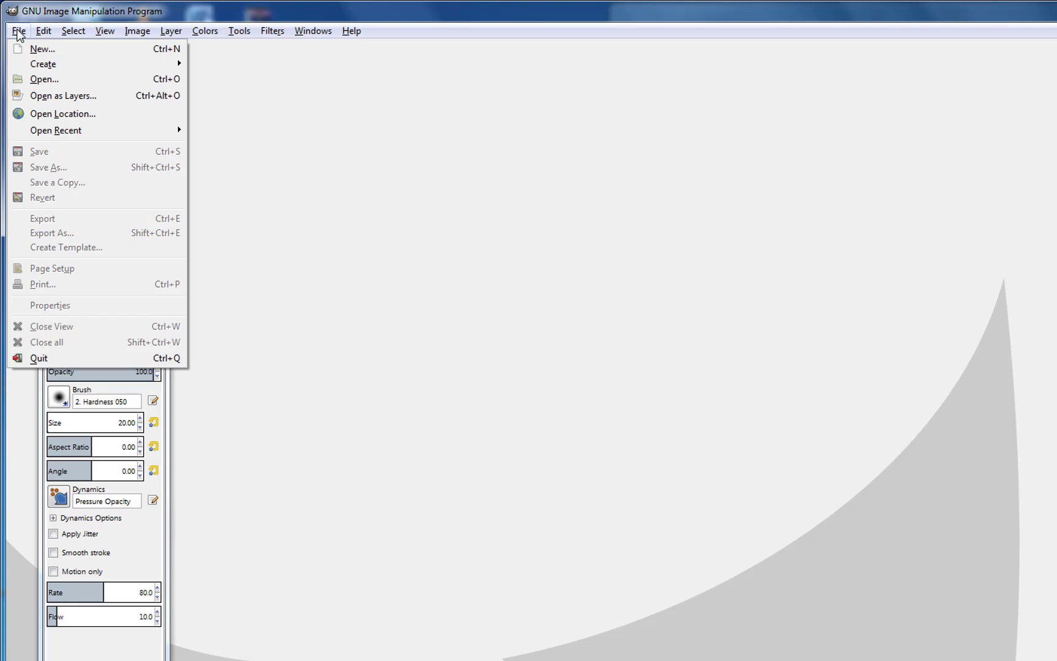
click(34, 46)
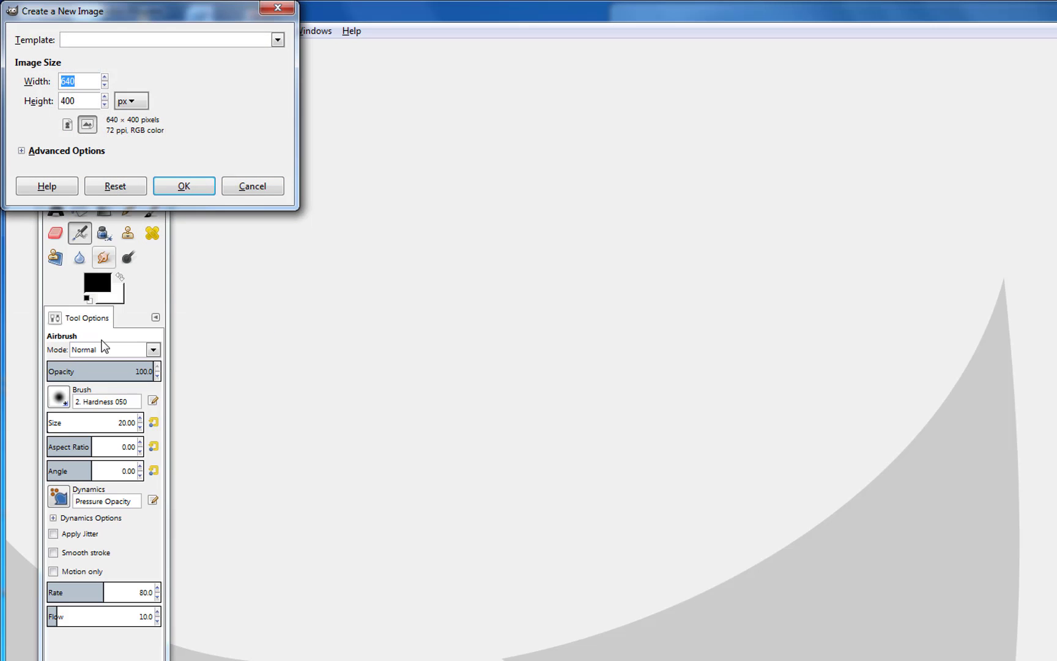
click(183, 185)
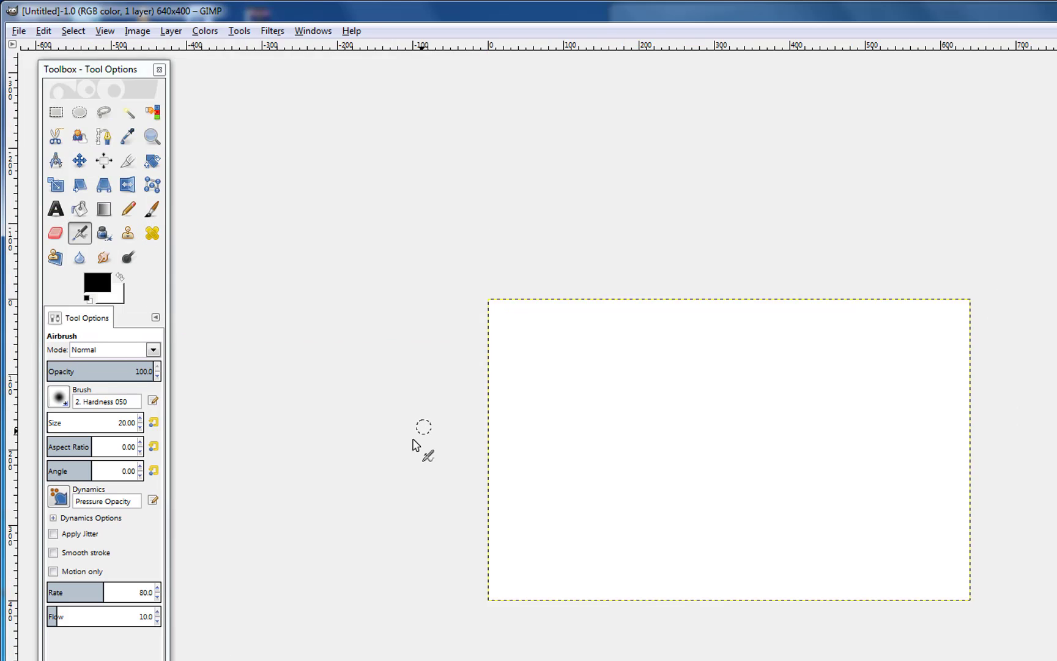
- Find no ShellOut entry under Filters, then close the image and quit GIMP
click(272, 32)
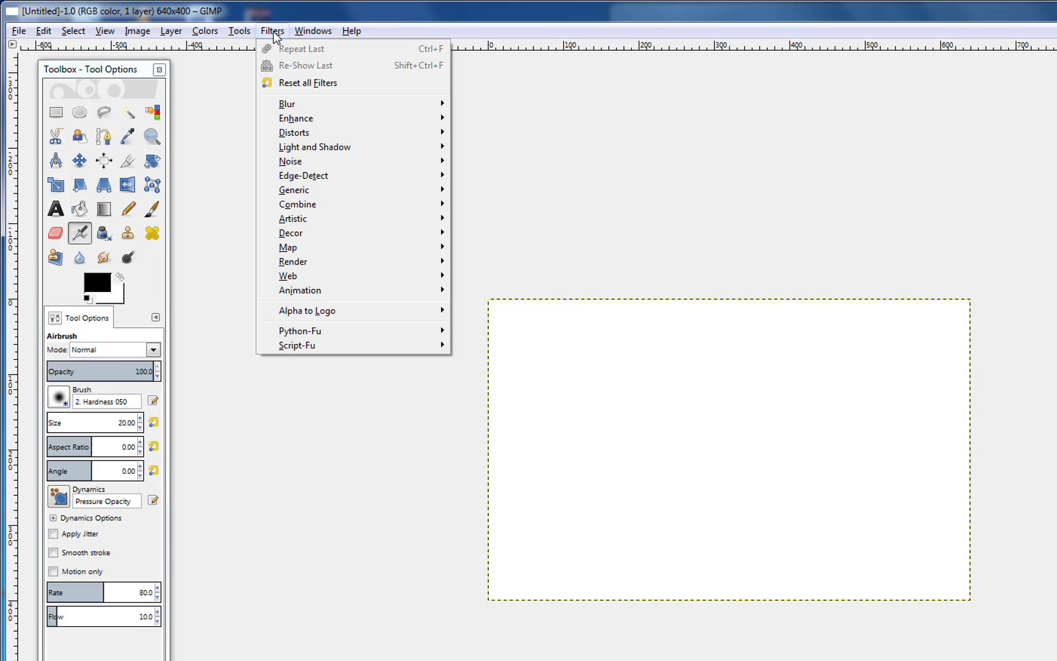
mouse_move(329, 347)
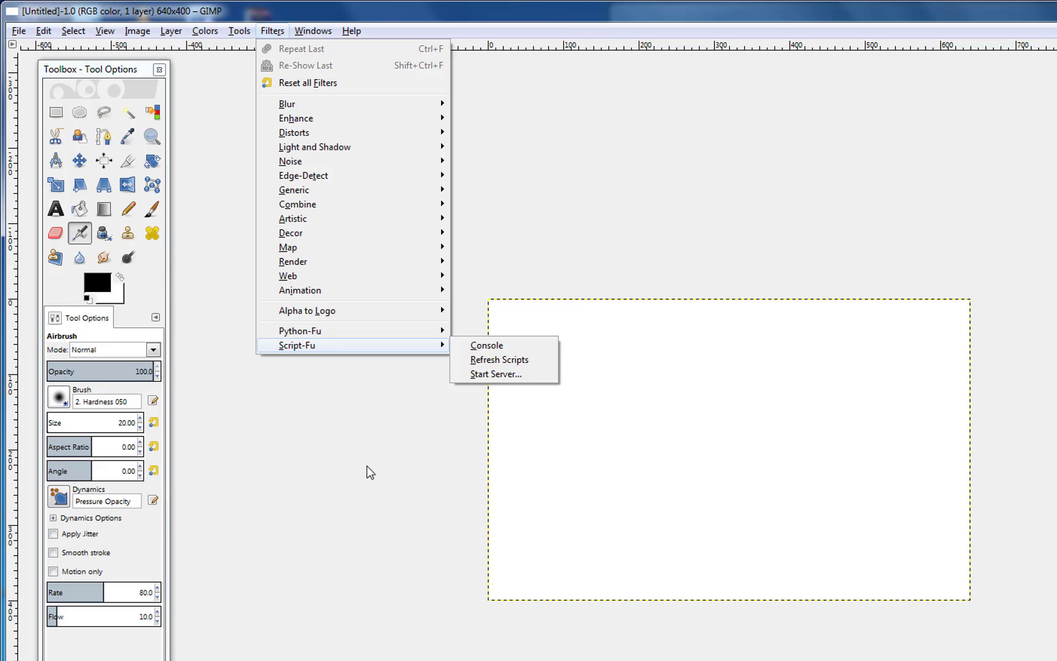
click(365, 449)
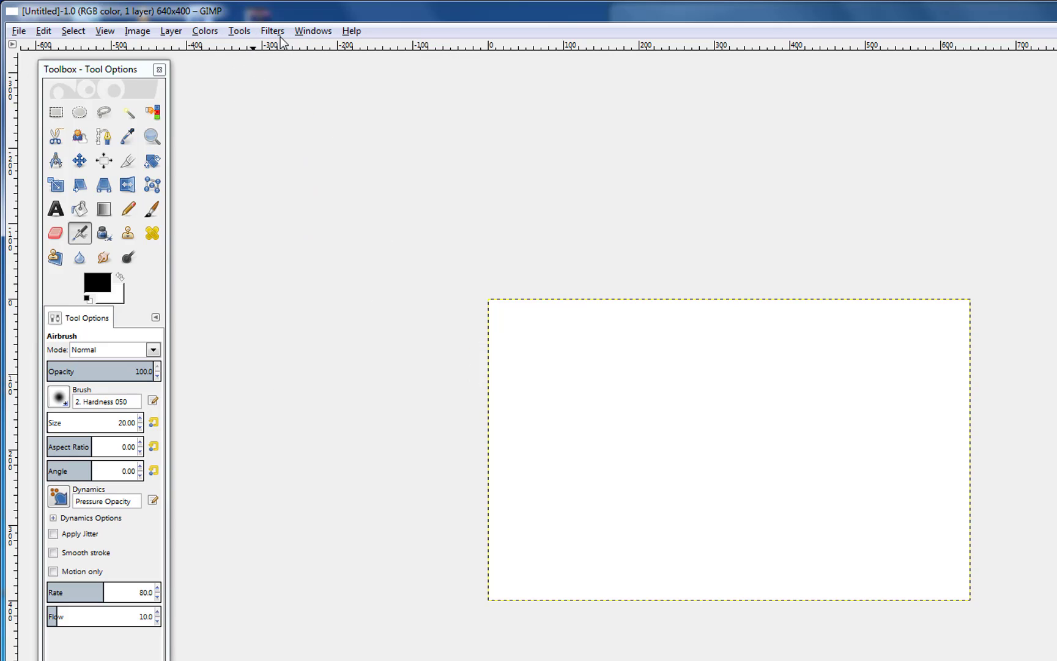
key(ctrl+w)
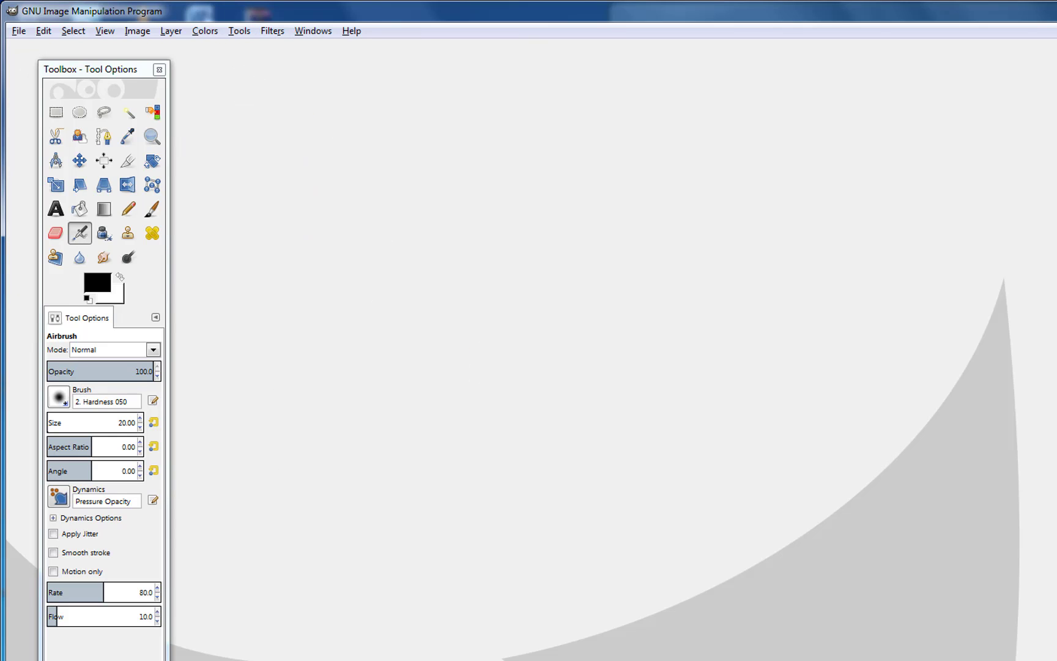
key(ctrl+q)
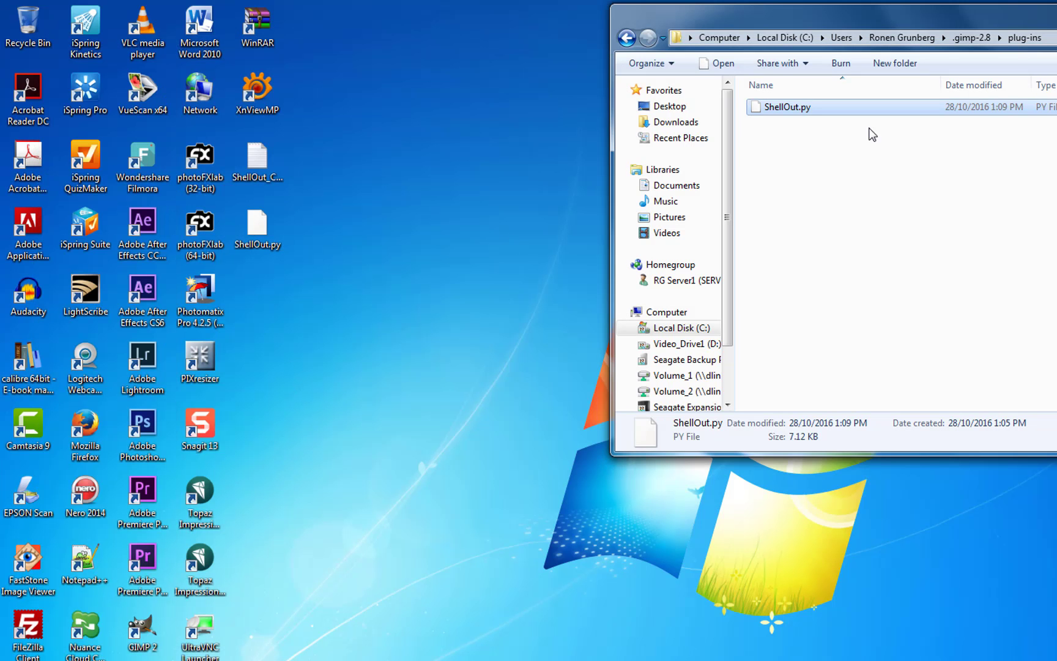
- Reopen ShellOut.py in Notepad++ and type a comma at the end of line 59
right_click(785, 112)
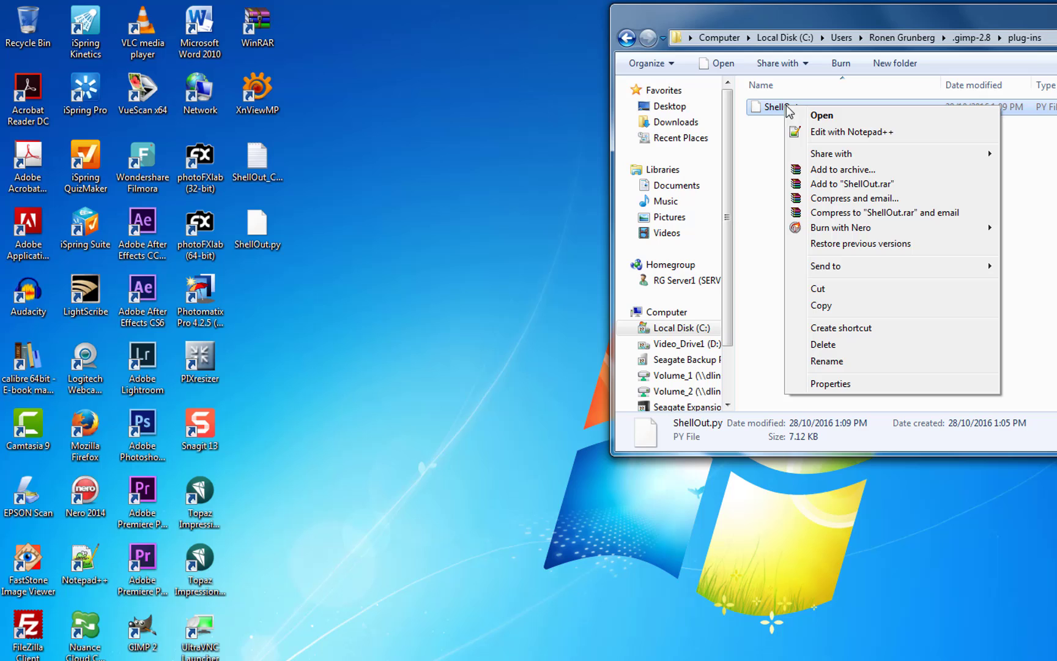
click(837, 132)
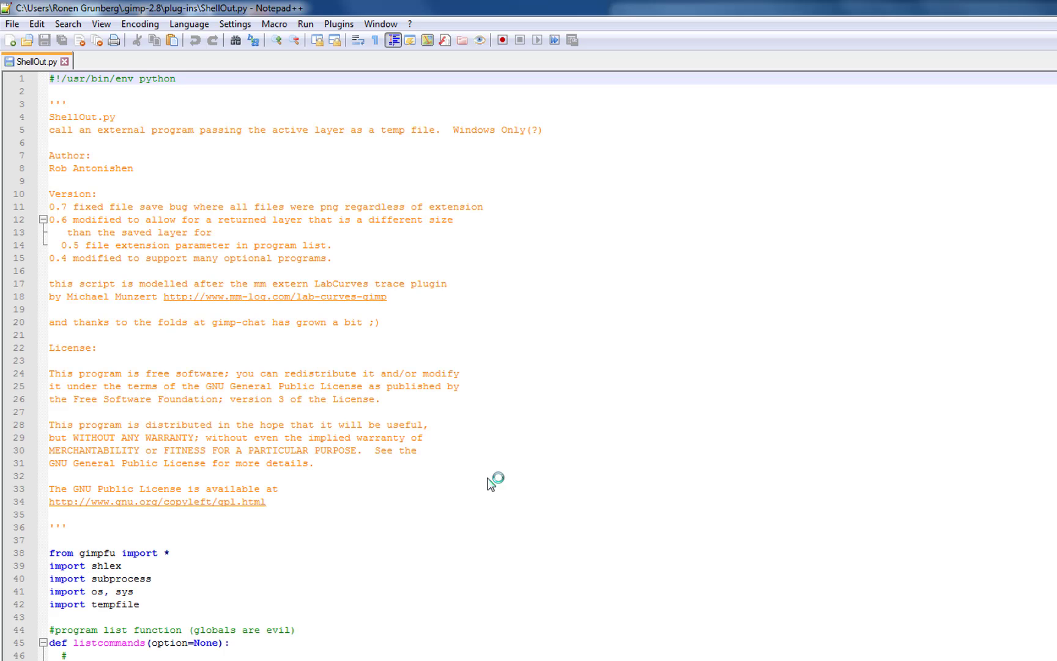
scroll(503, 502, down, 3)
scroll(504, 501, down, 1)
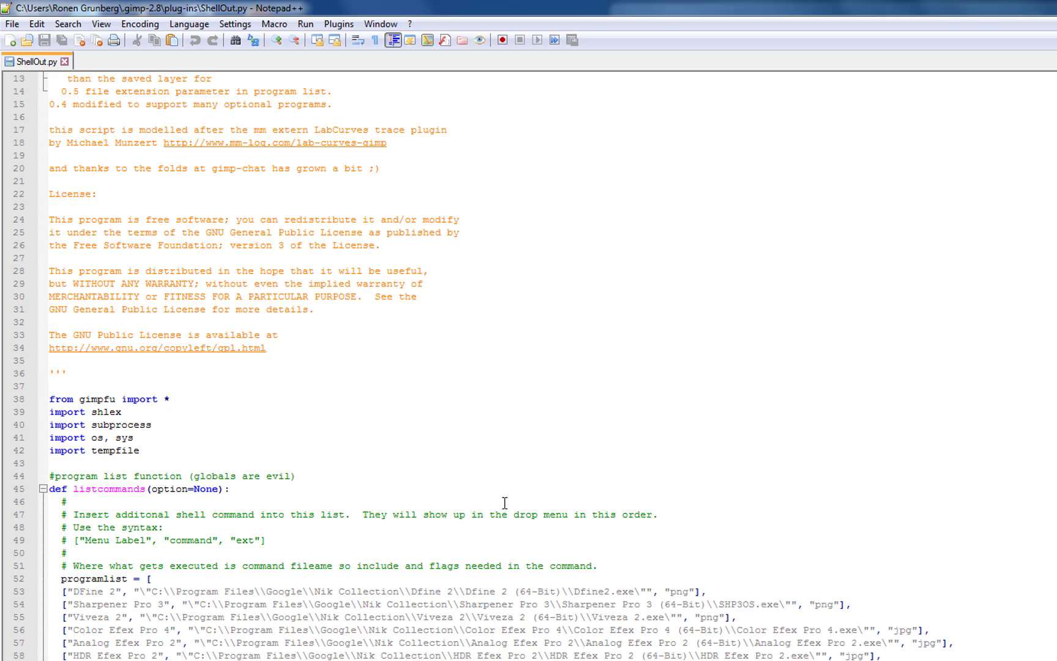
scroll(505, 503, down, 3)
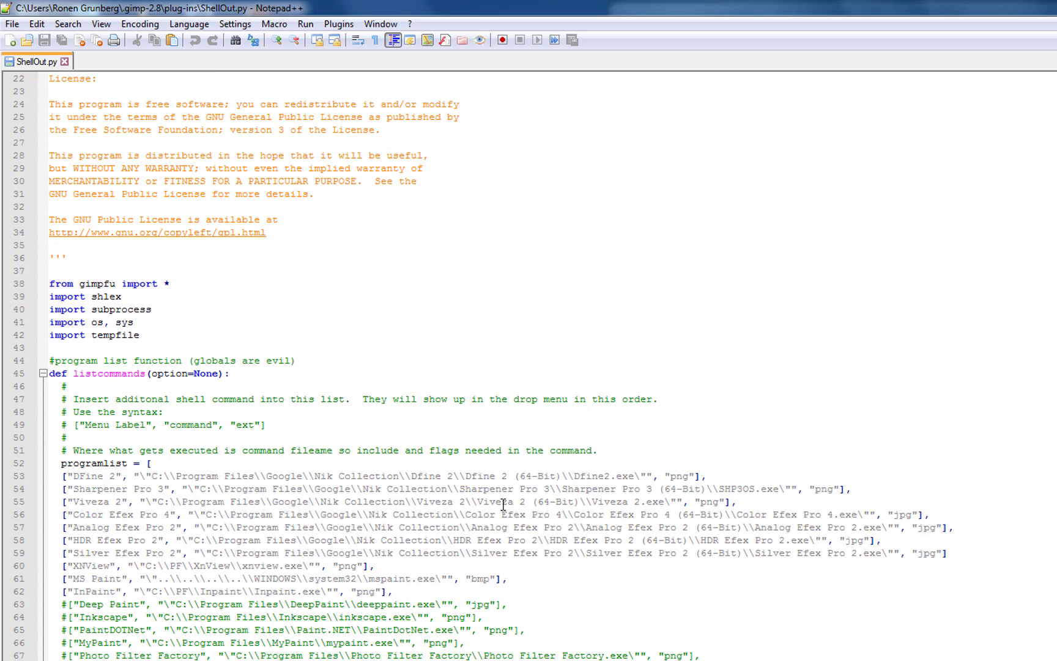
click(950, 553)
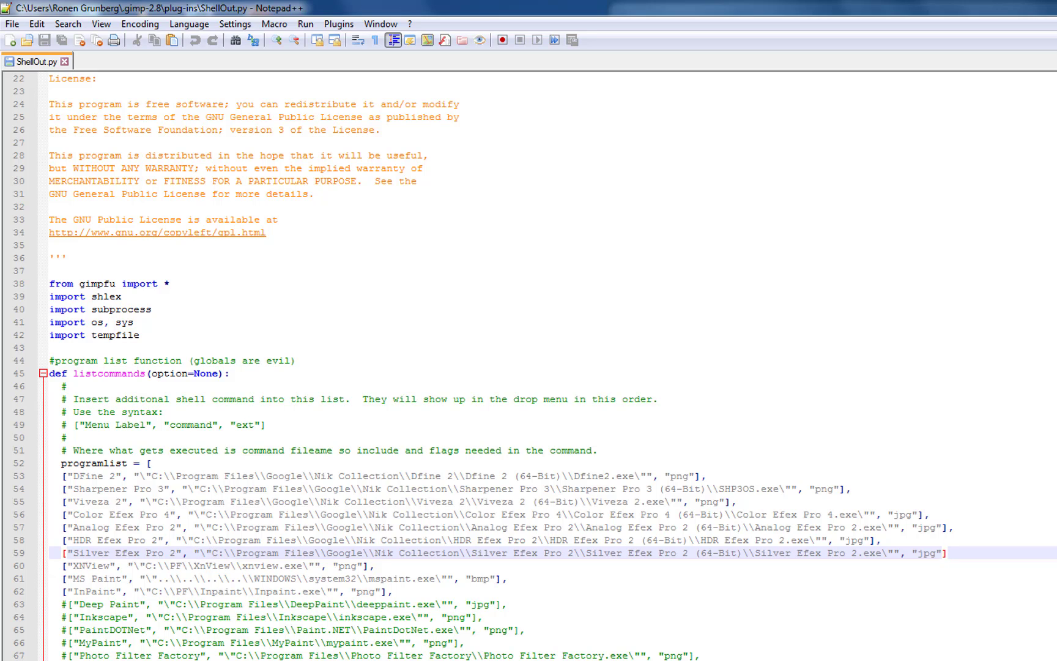
text(,)
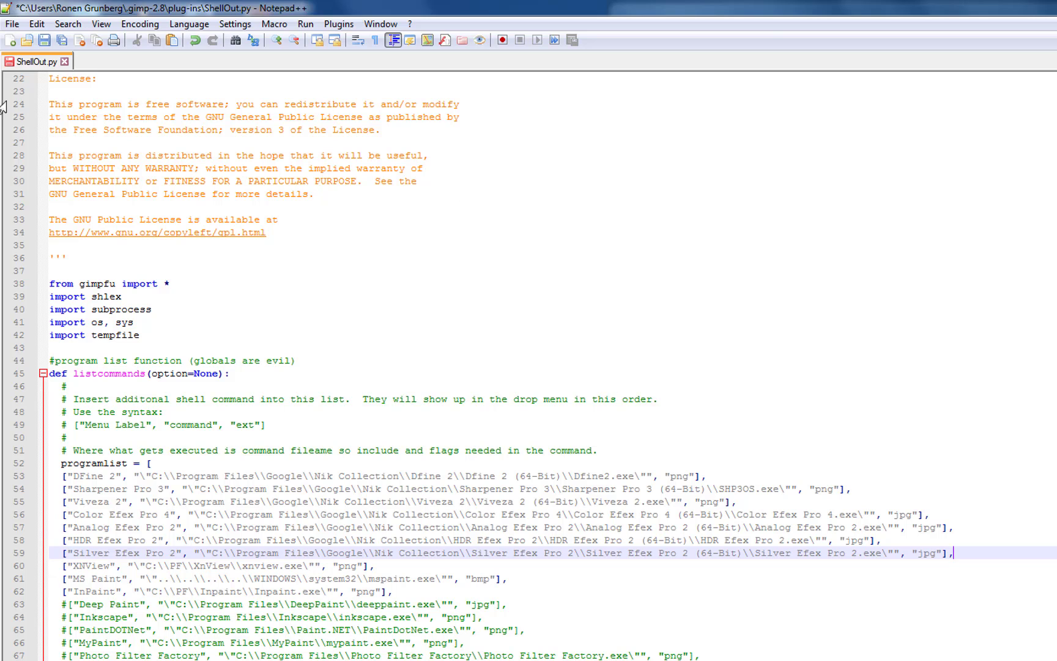
- Save ShellOut.py in Notepad++ and relaunch GIMP 2 from its desktop icon
click(12, 24)
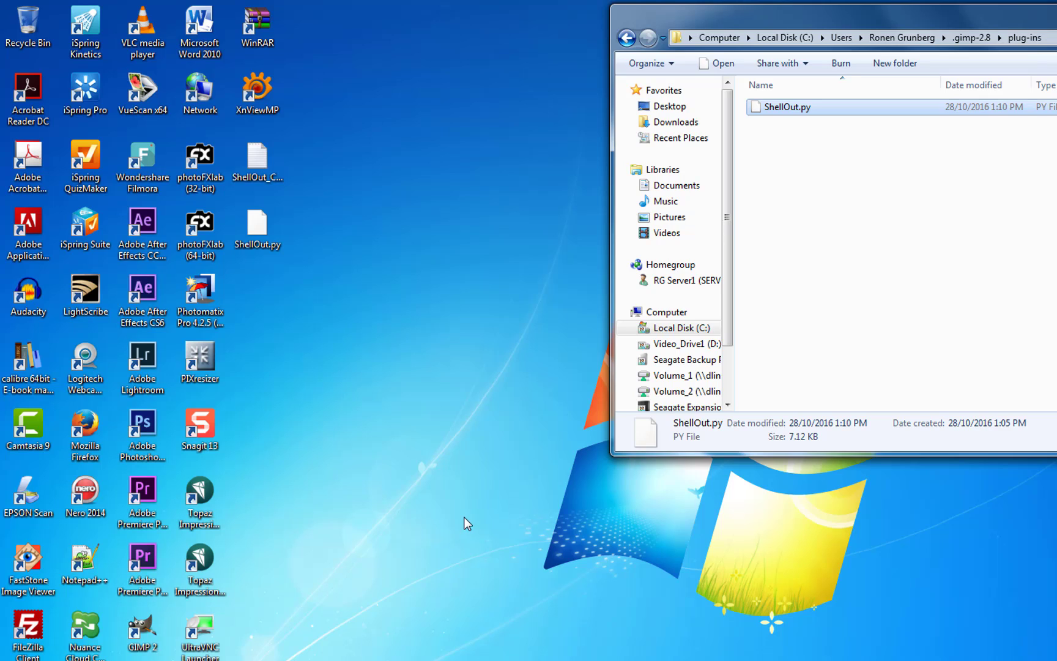
click(140, 627)
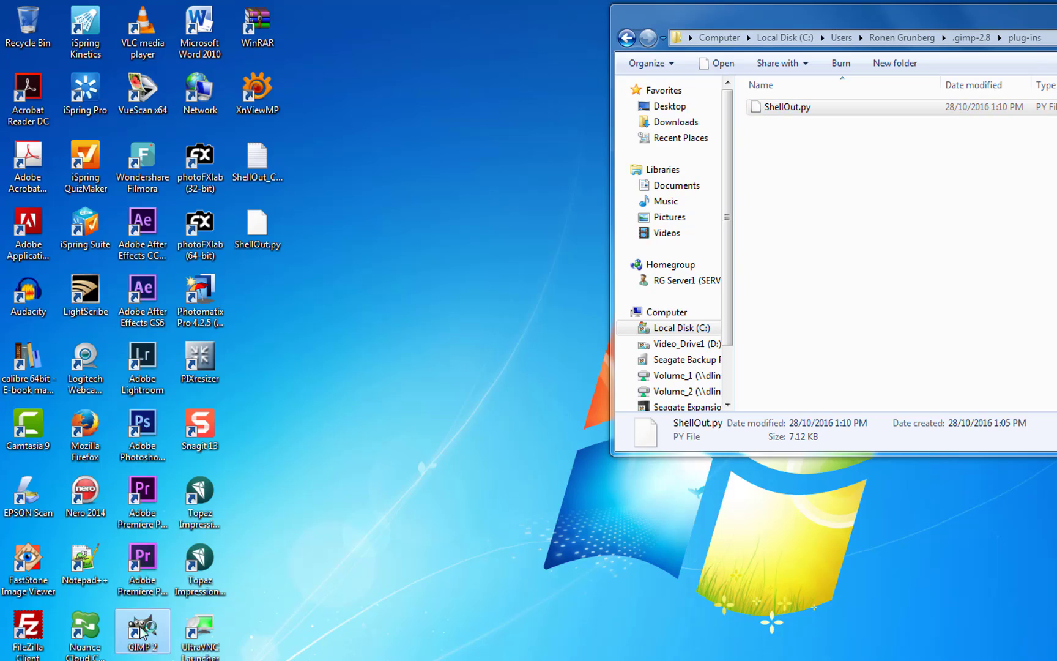
double_click(140, 630)
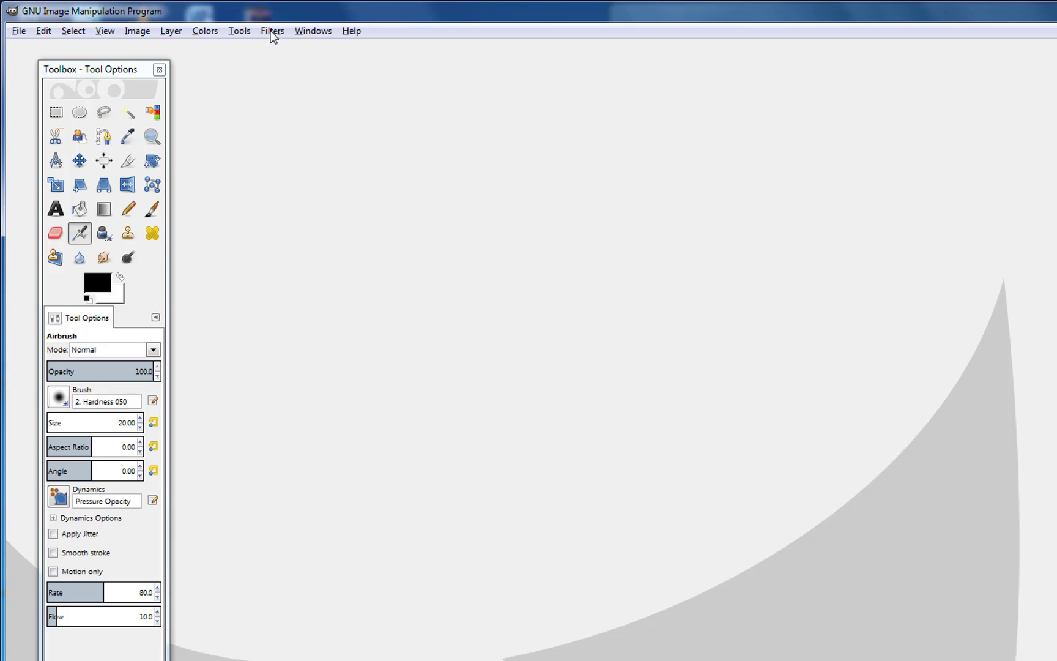
- Confirm ShellOut is under Filters, make a 640x400 image, and check ShellOut's program list
click(273, 32)
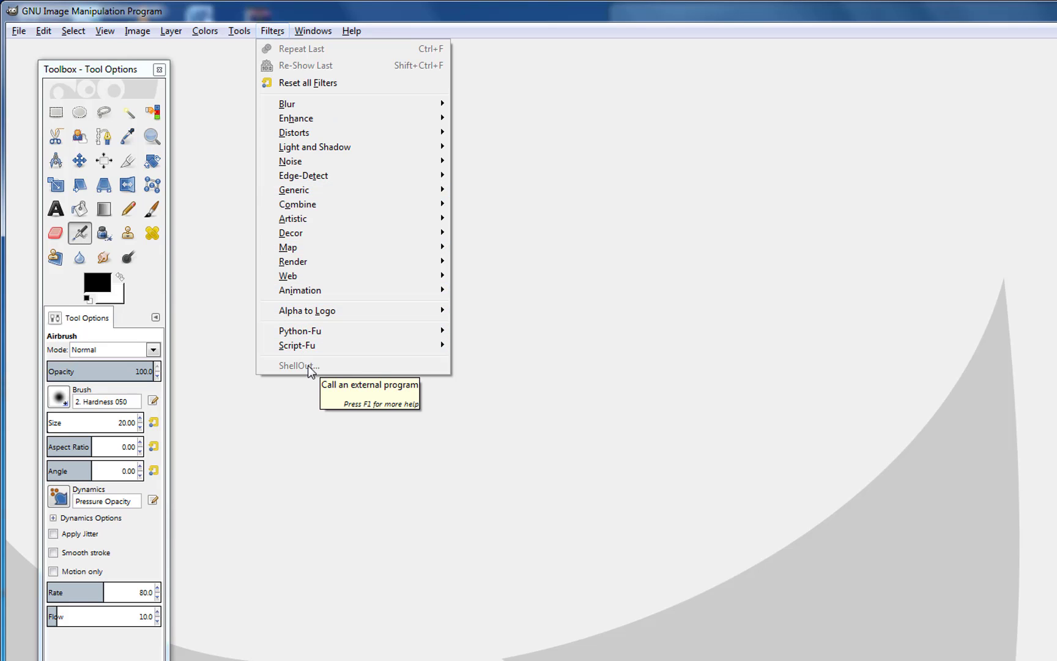
click(21, 32)
click(20, 33)
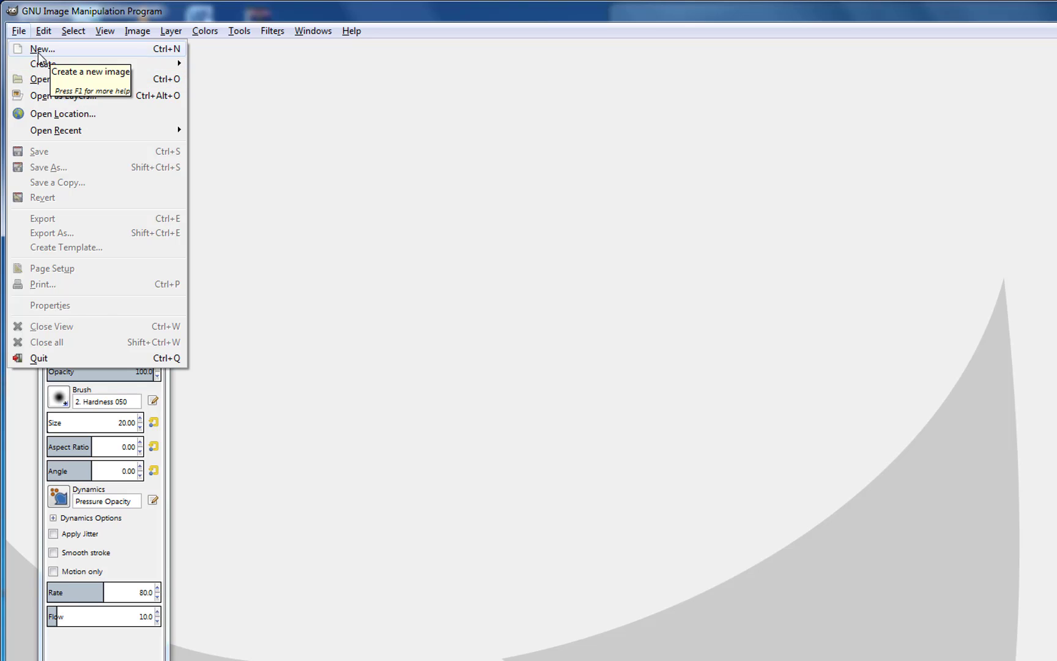
click(40, 50)
click(181, 186)
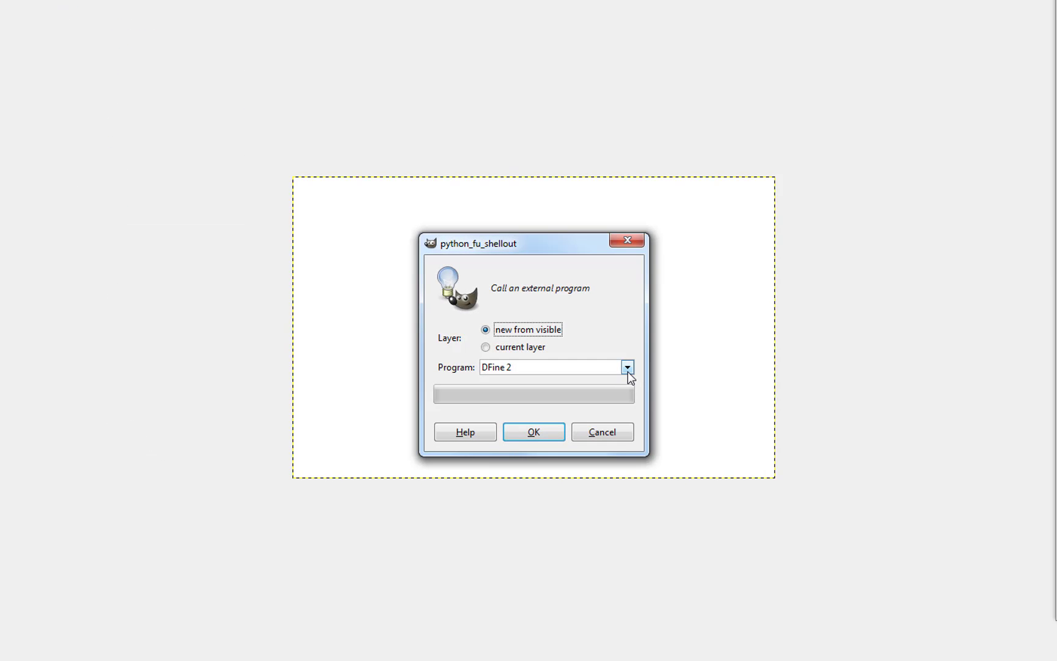
click(628, 367)
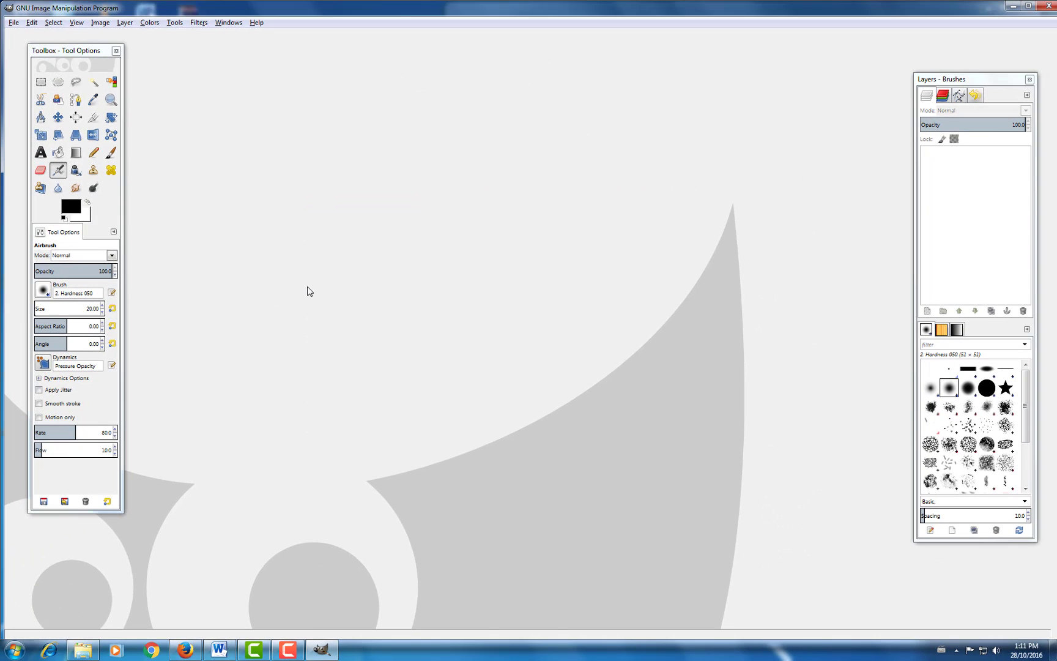
- Close GIMP and reopen ShellOut.py in Notepad++ from the plug-ins folder, scrolling to its program list
click(1040, 6)
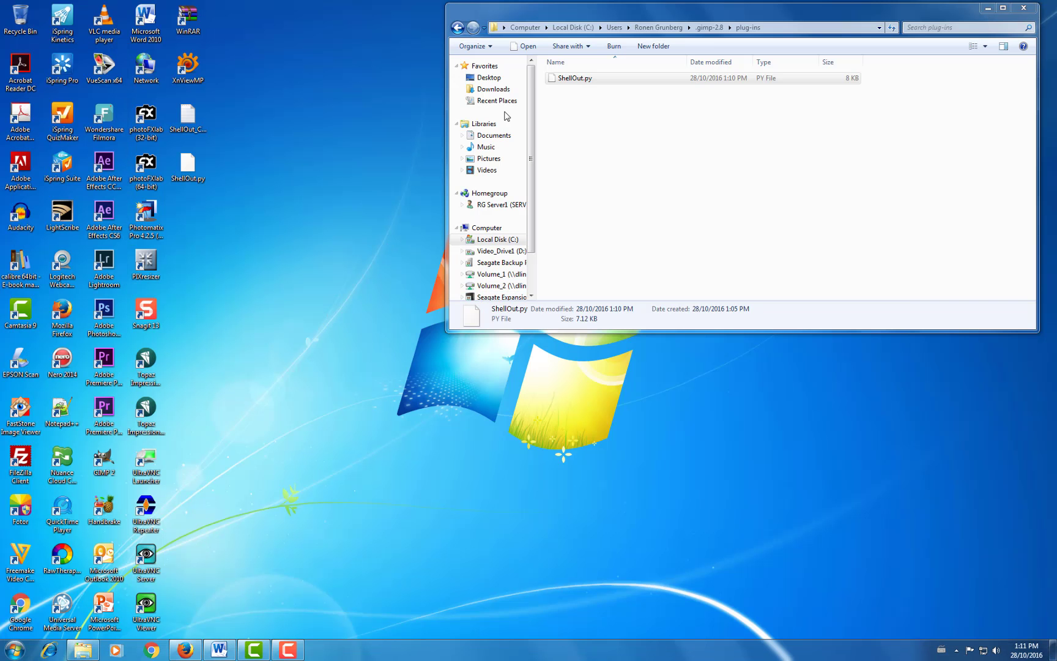
right_click(575, 80)
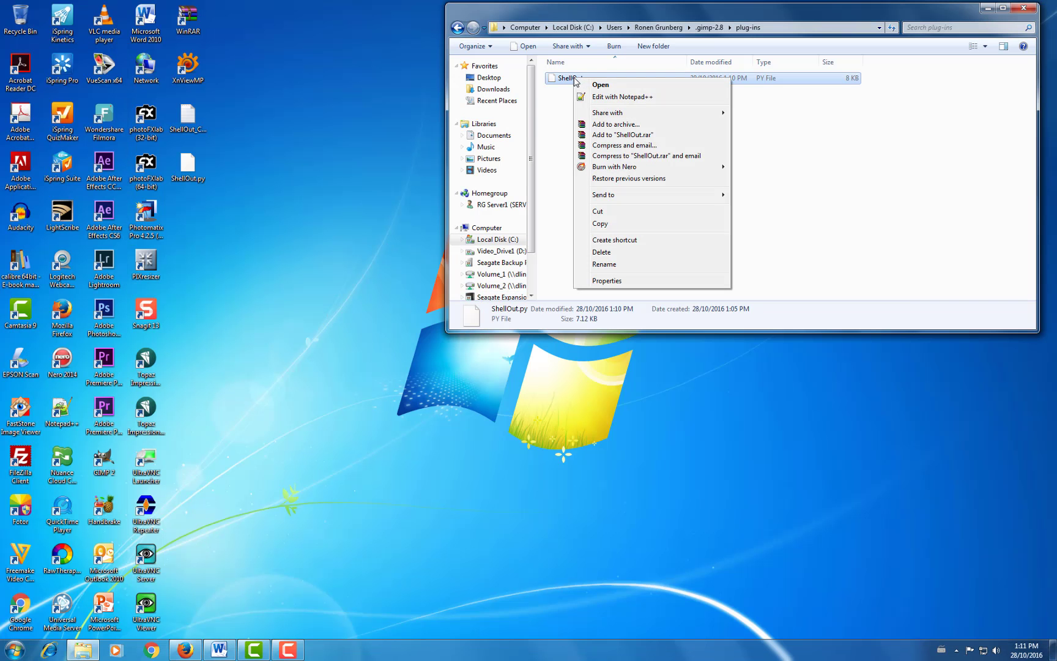
click(633, 97)
scroll(344, 317, down, 10)
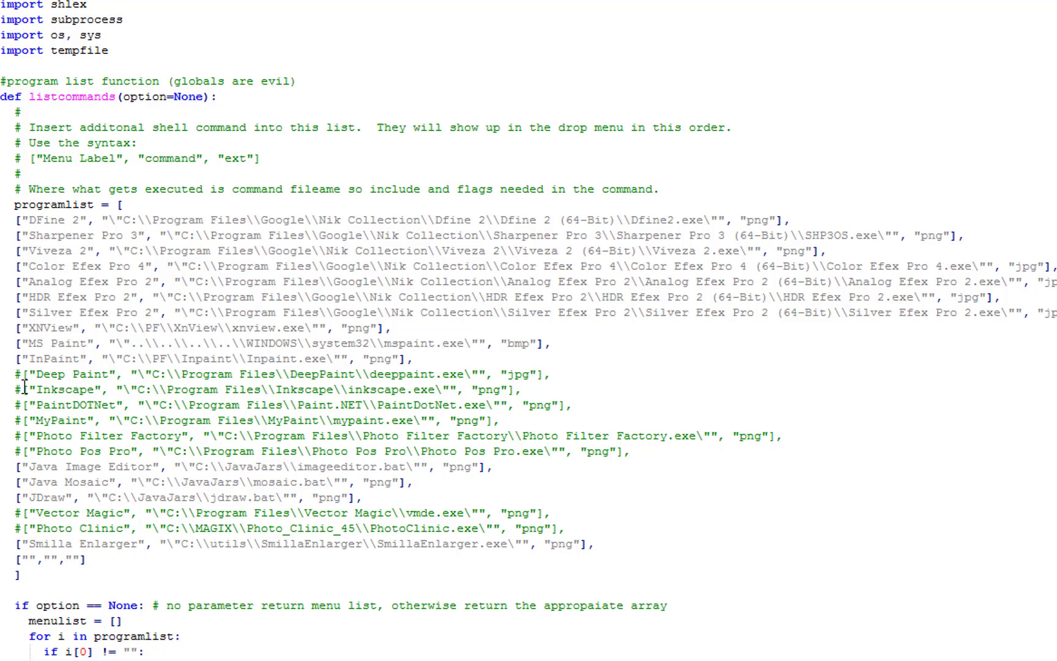
- Comment out the MS Paint, InPaint, Java Image Editor and Java Mosaic lines with #
click(17, 344)
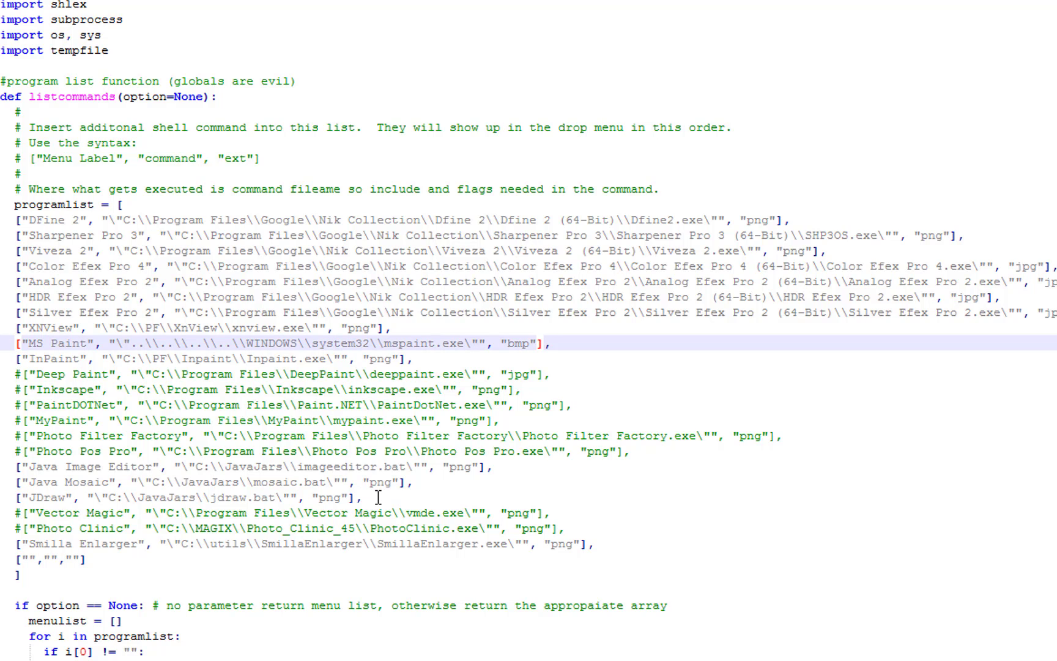
text(#)
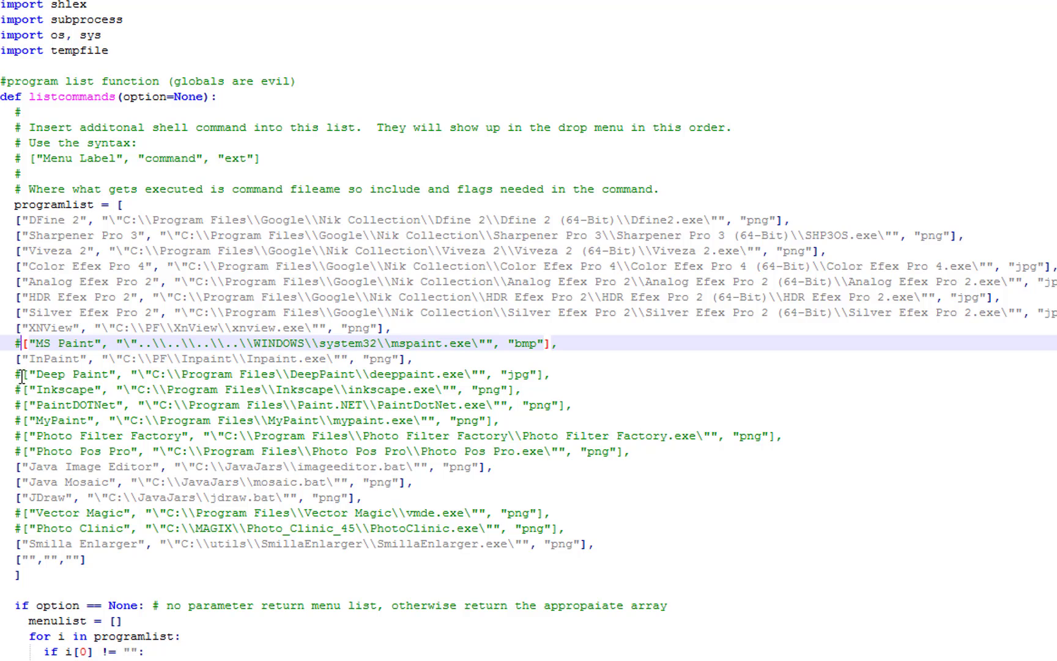
click(15, 357)
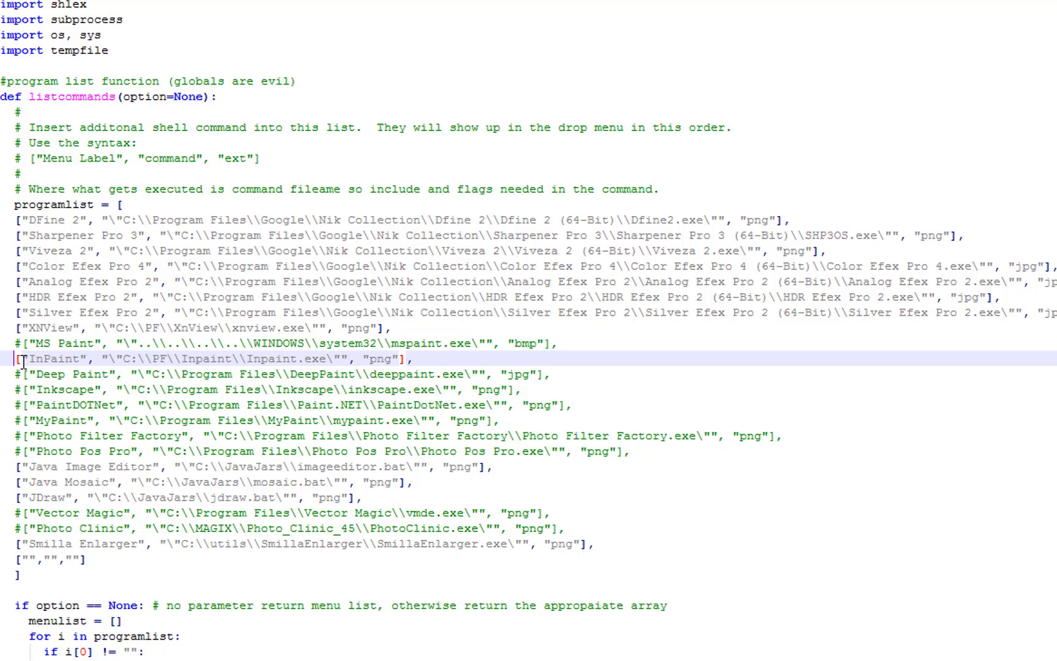
text(#)
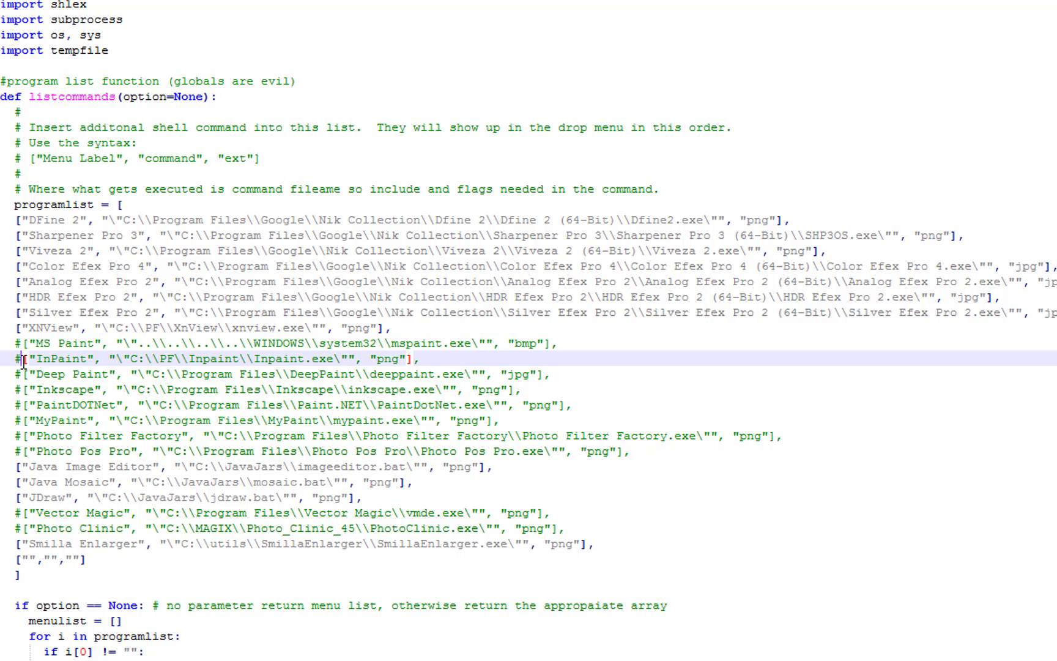
click(16, 466)
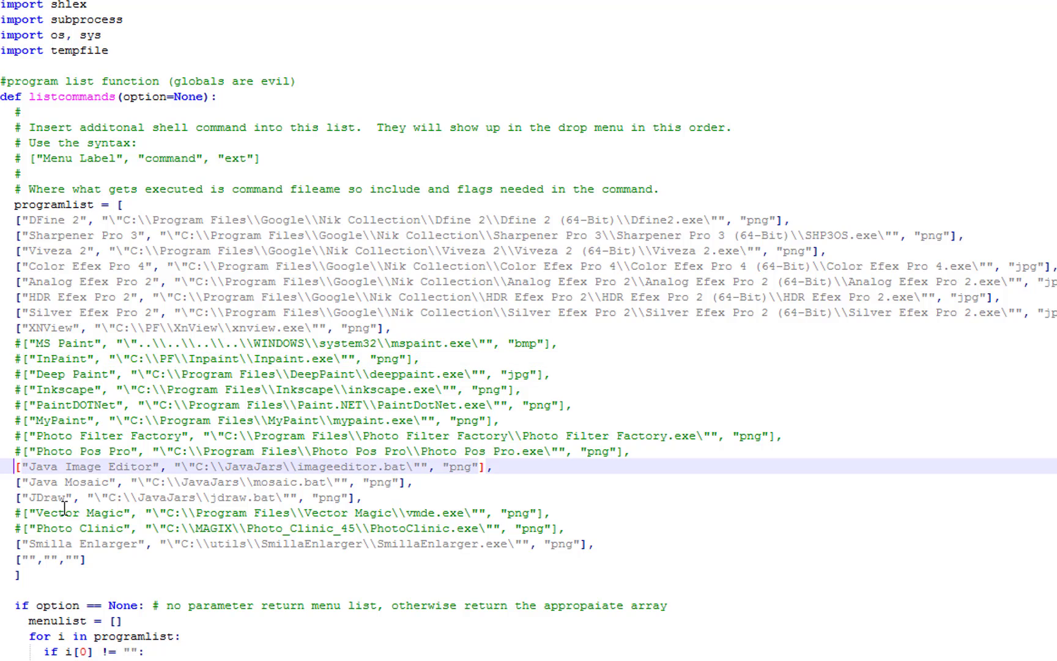
text(#)
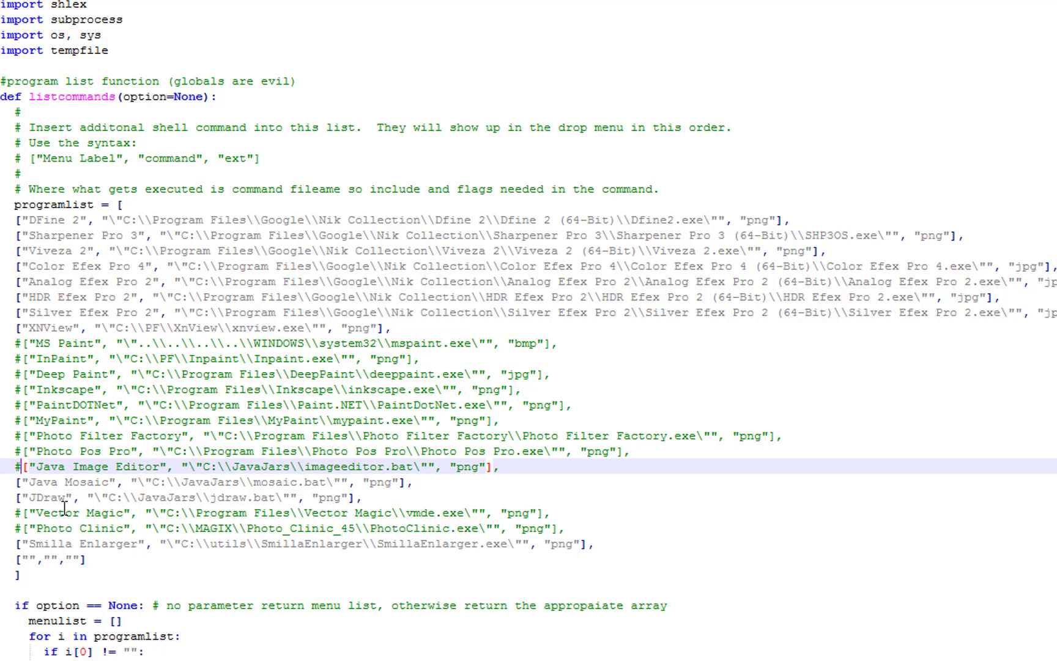
click(14, 482)
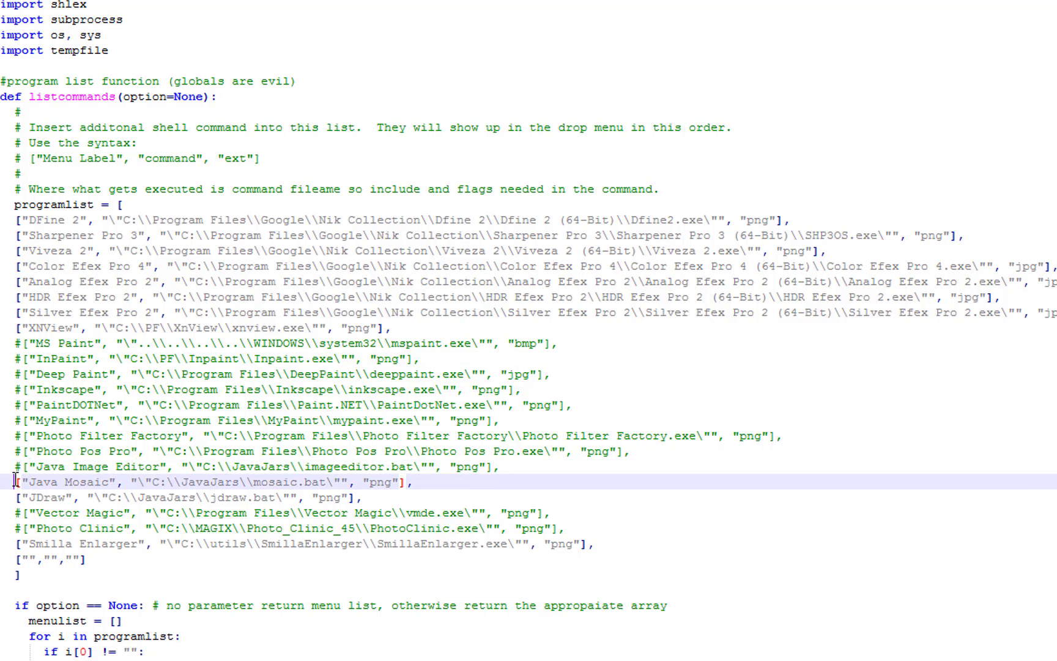
text(#)
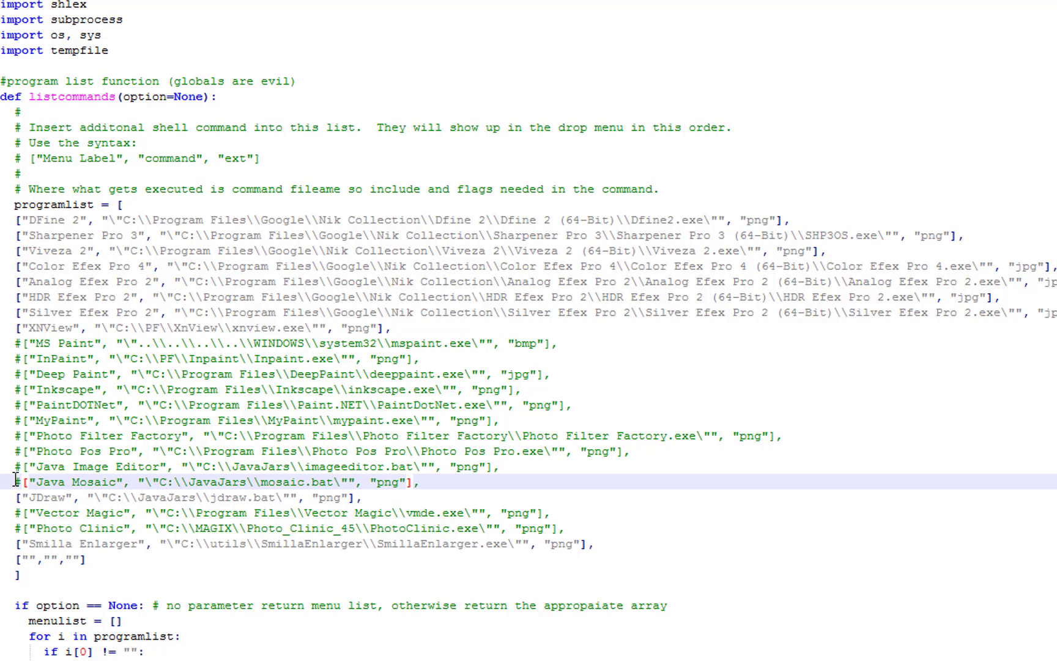
- Comment out the JDraw, Smilla Enlarger and XNView lines with #, then save ShellOut.py
click(17, 496)
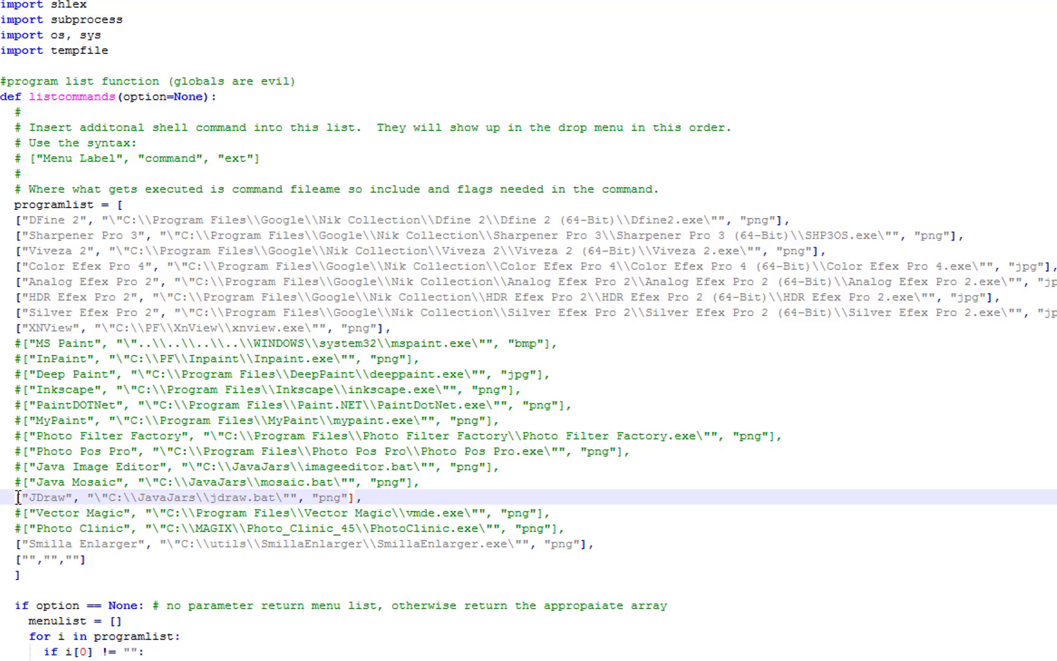
text(@)
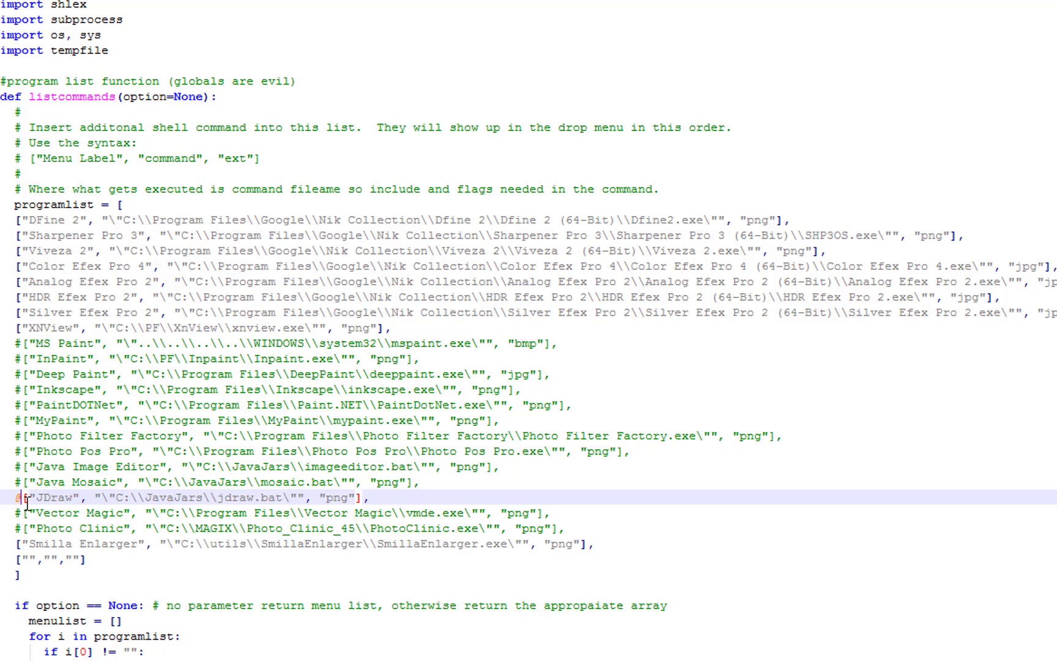
key(BackSpace)
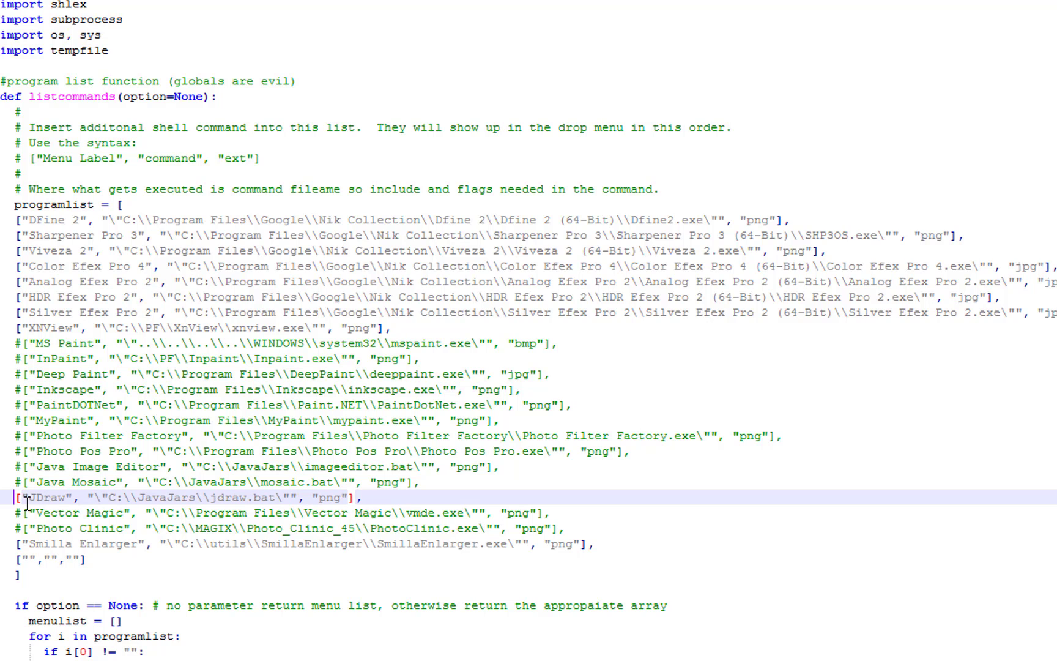
text(#)
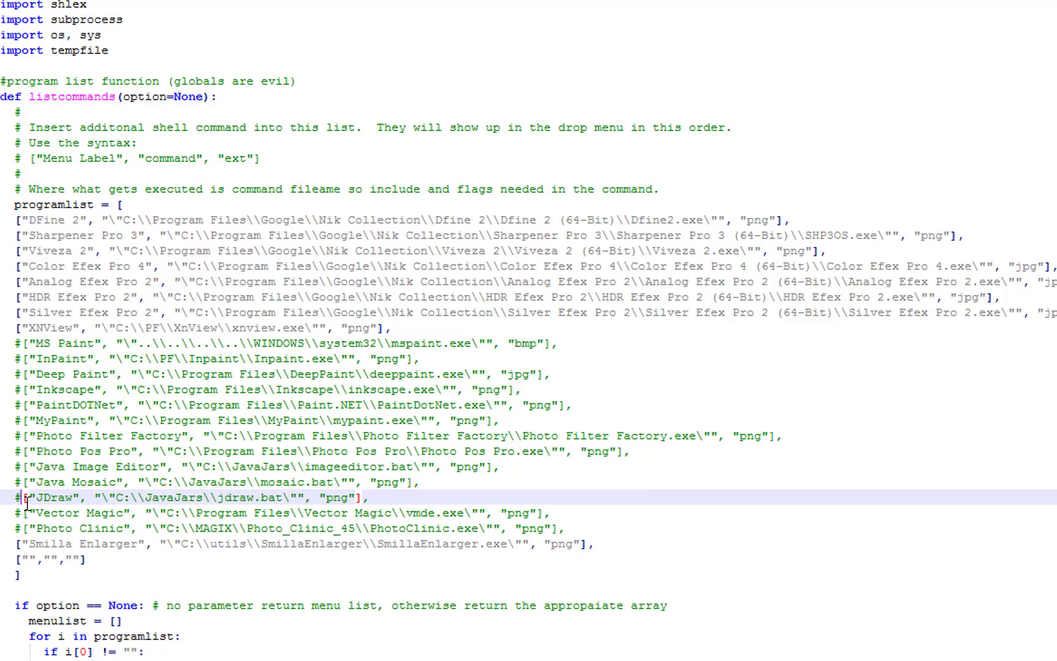
click(15, 543)
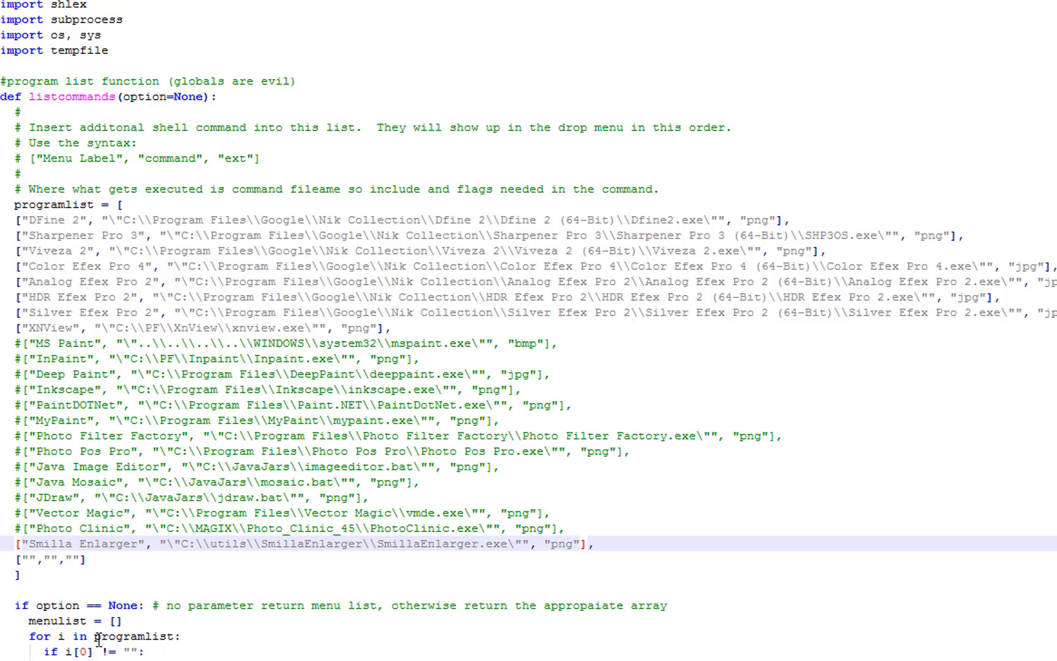
text(#)
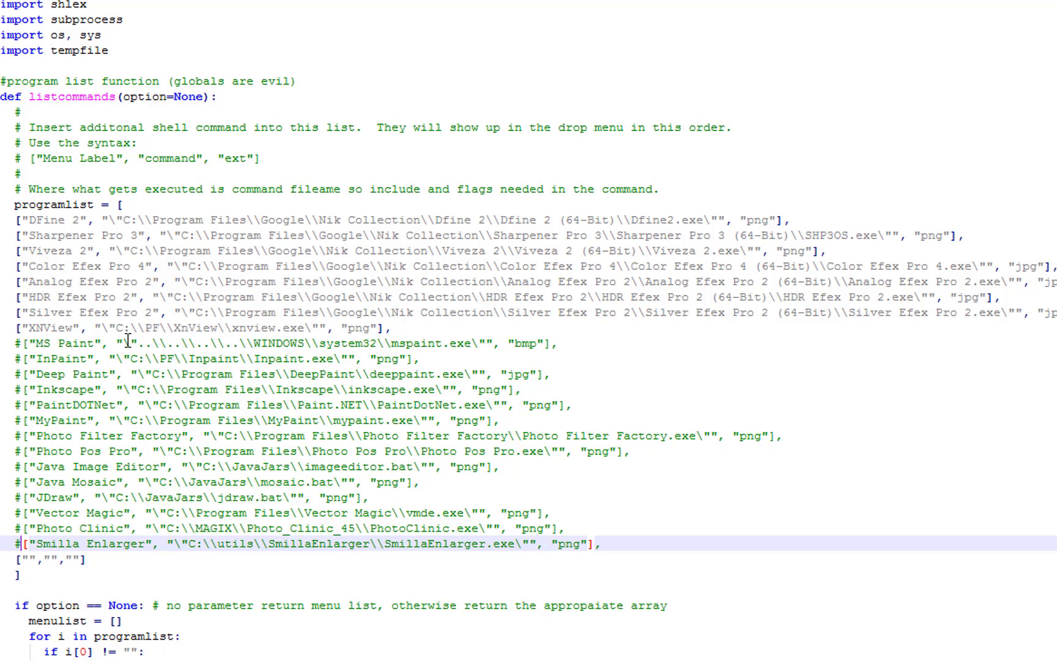
click(15, 329)
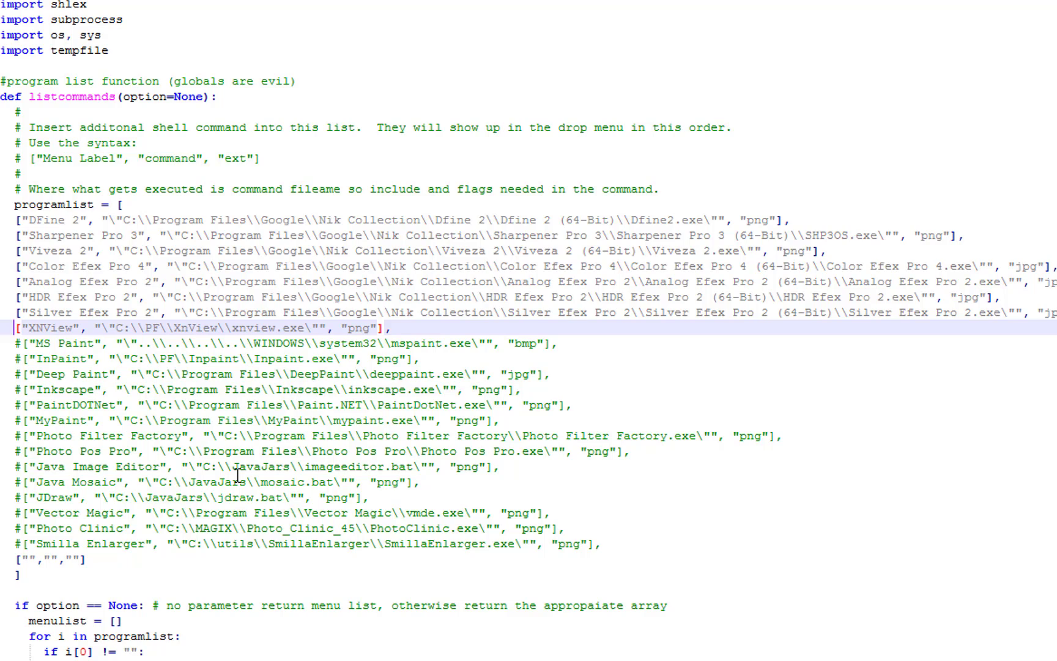
text(#)
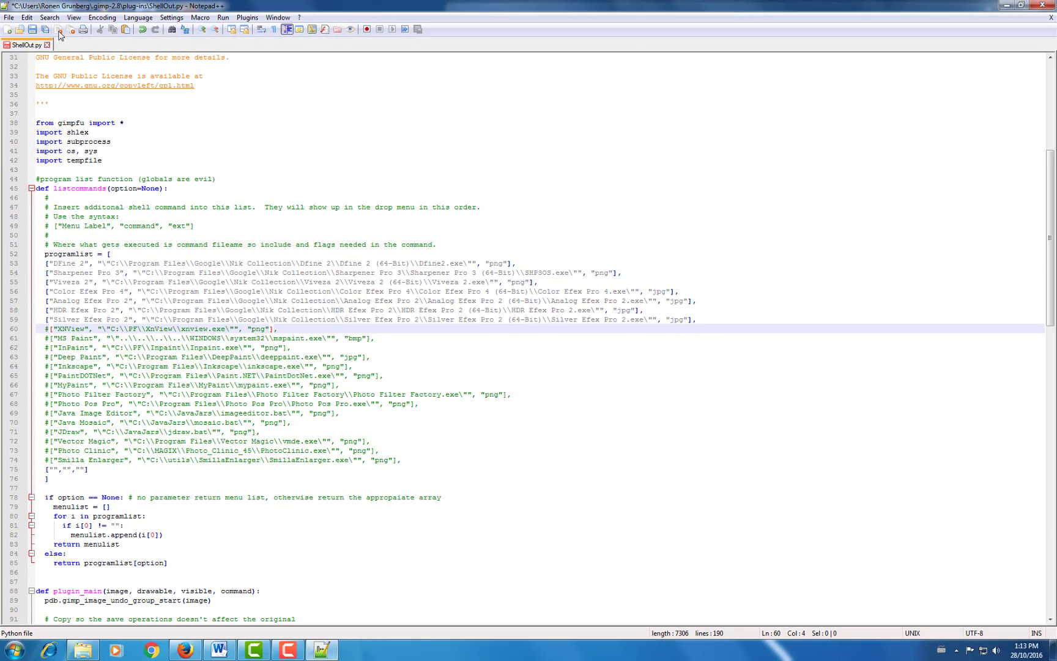
click(8, 18)
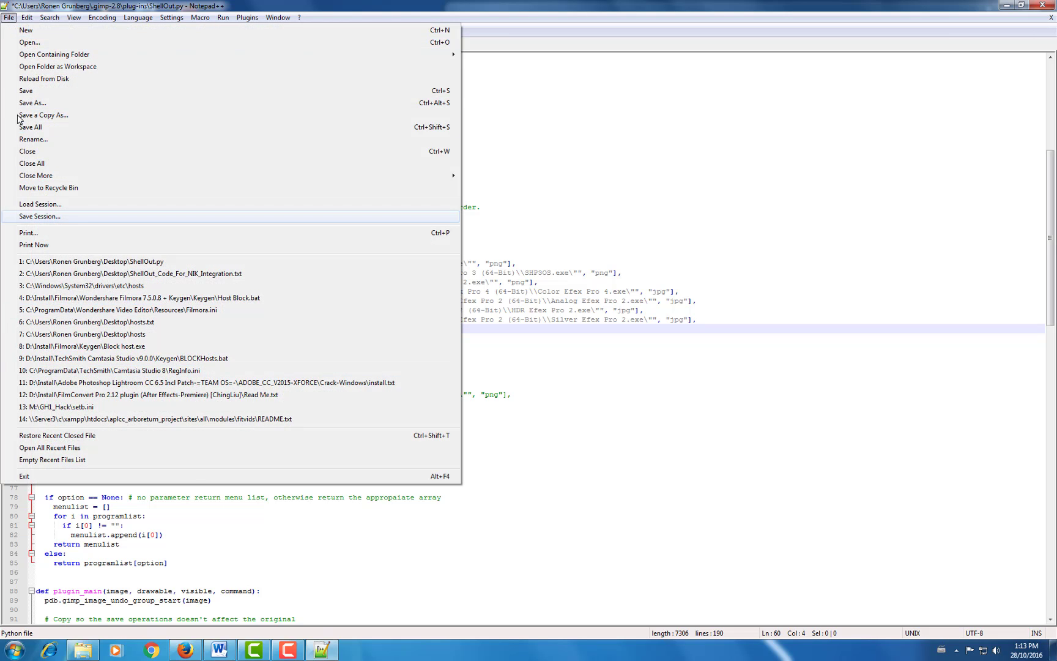
click(26, 90)
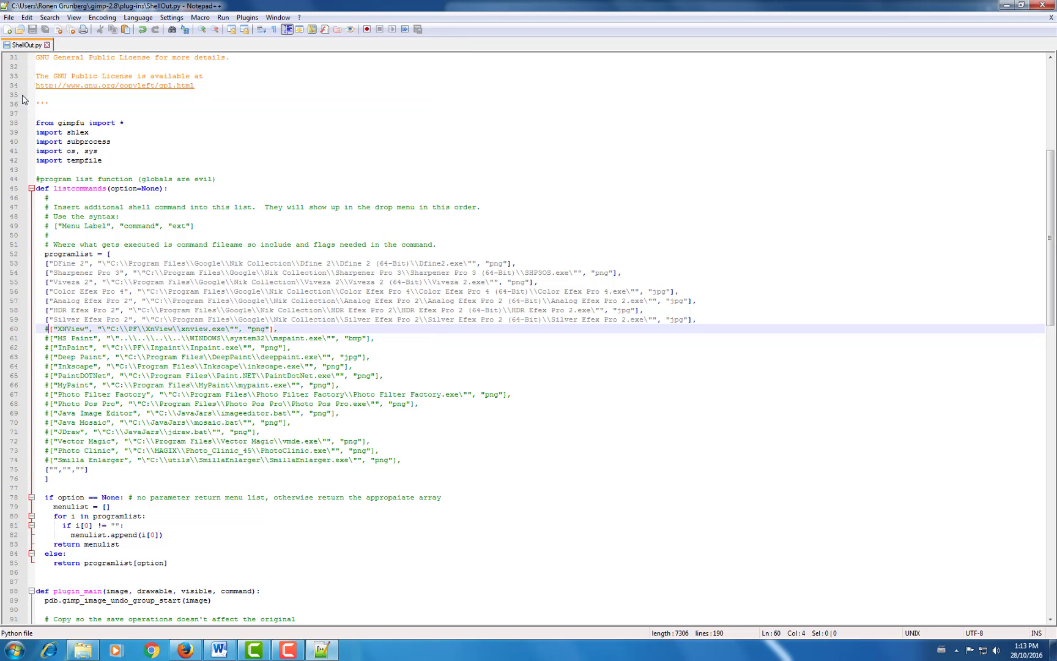
- Close ShellOut.py and Notepad++, then launch GIMP 2 from its desktop shortcut
click(47, 44)
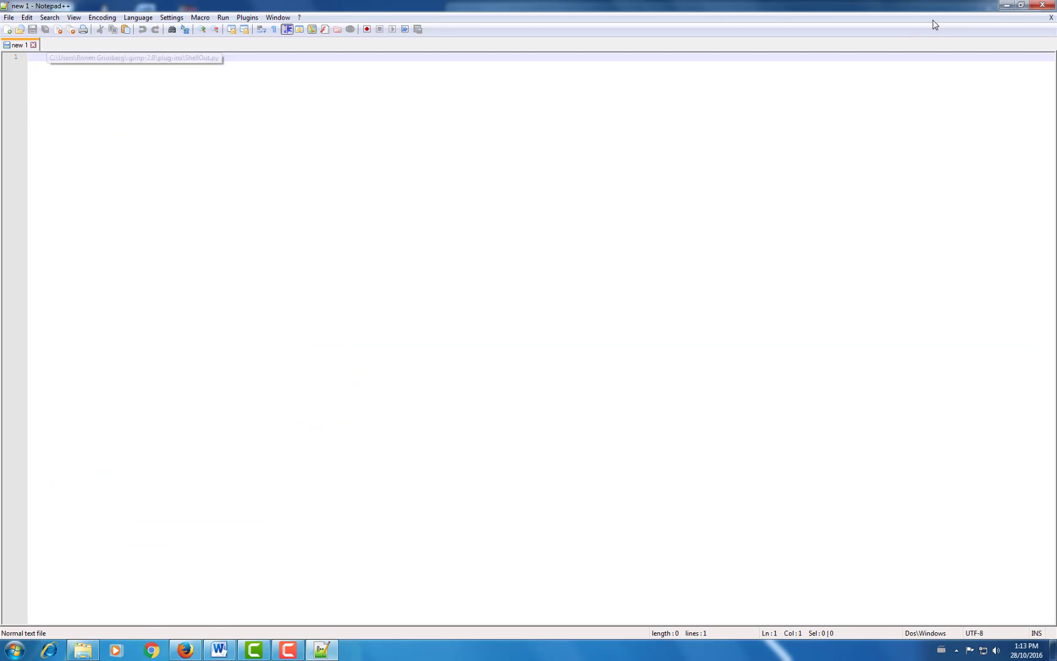
click(1042, 6)
click(284, 429)
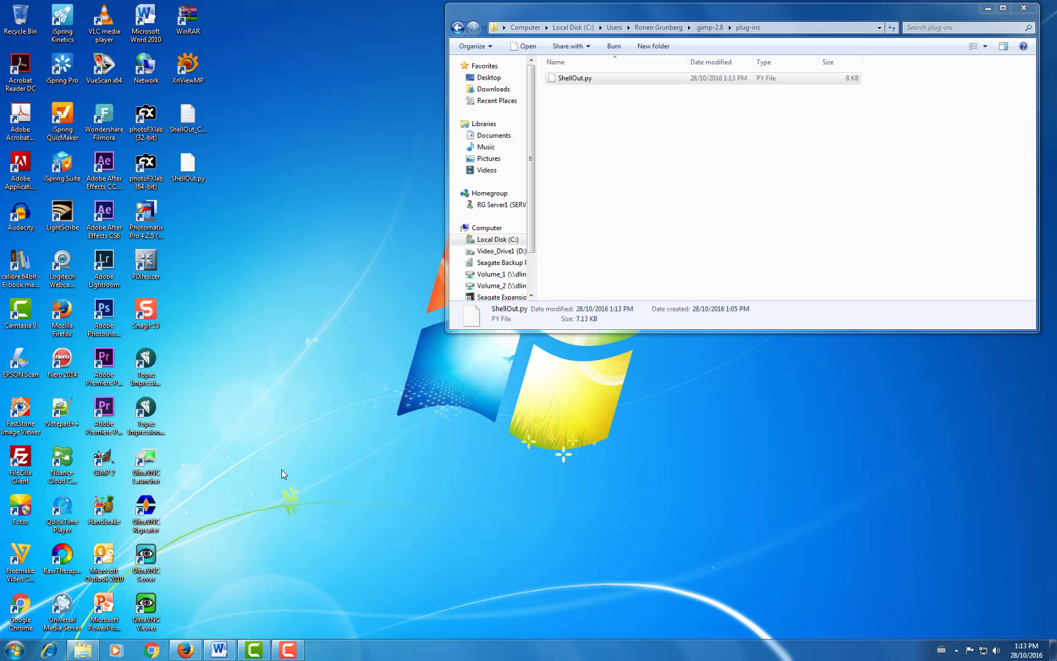
double_click(104, 462)
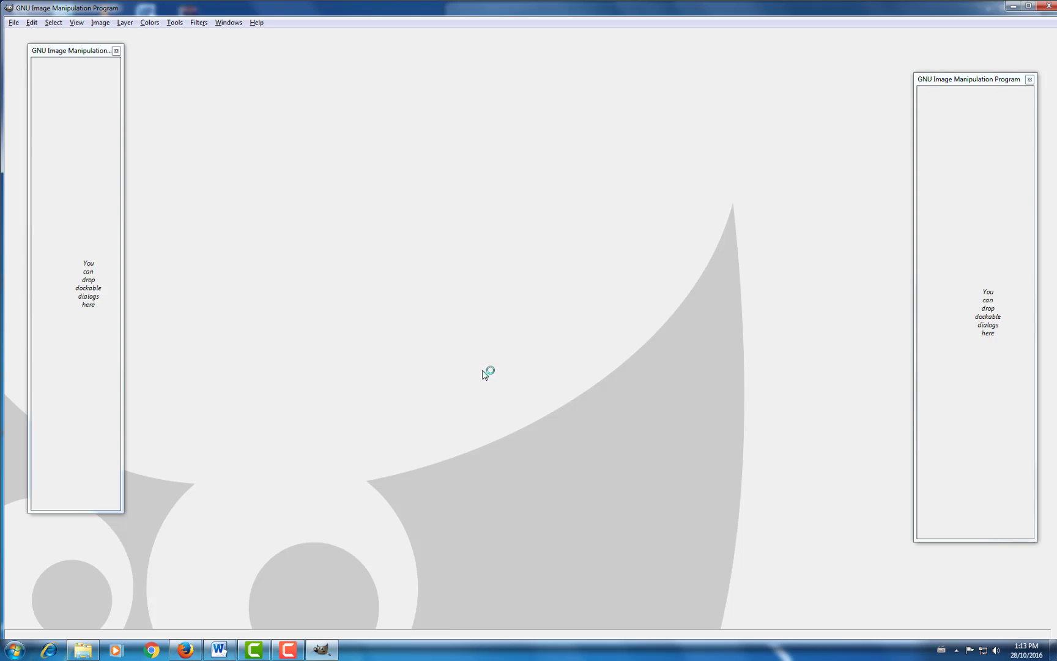
- Create a new blank 640x400 image
click(14, 23)
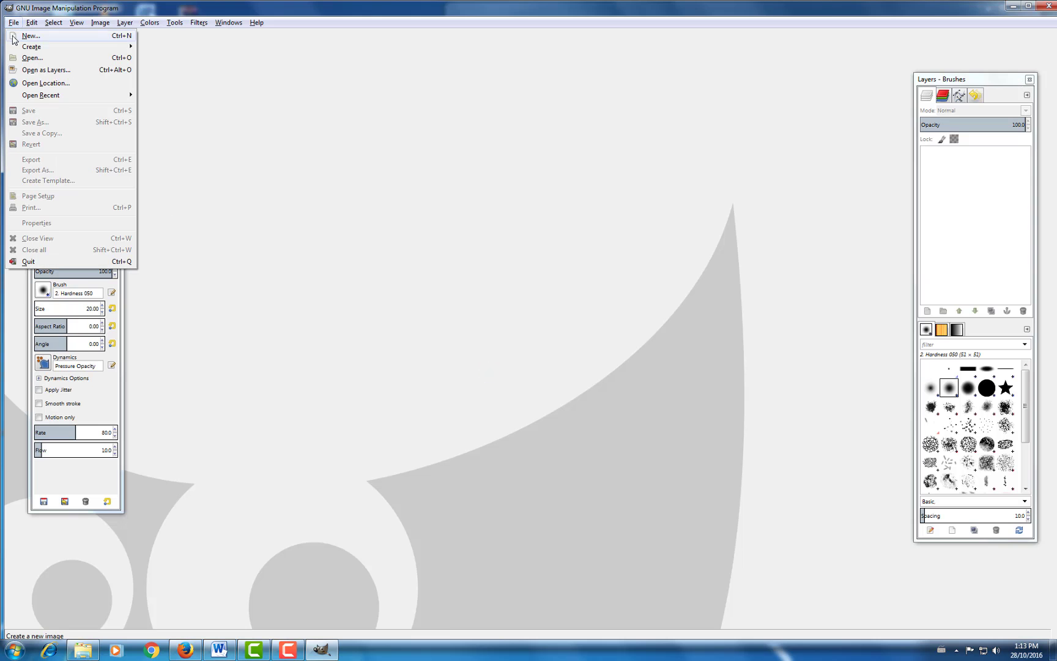
click(28, 36)
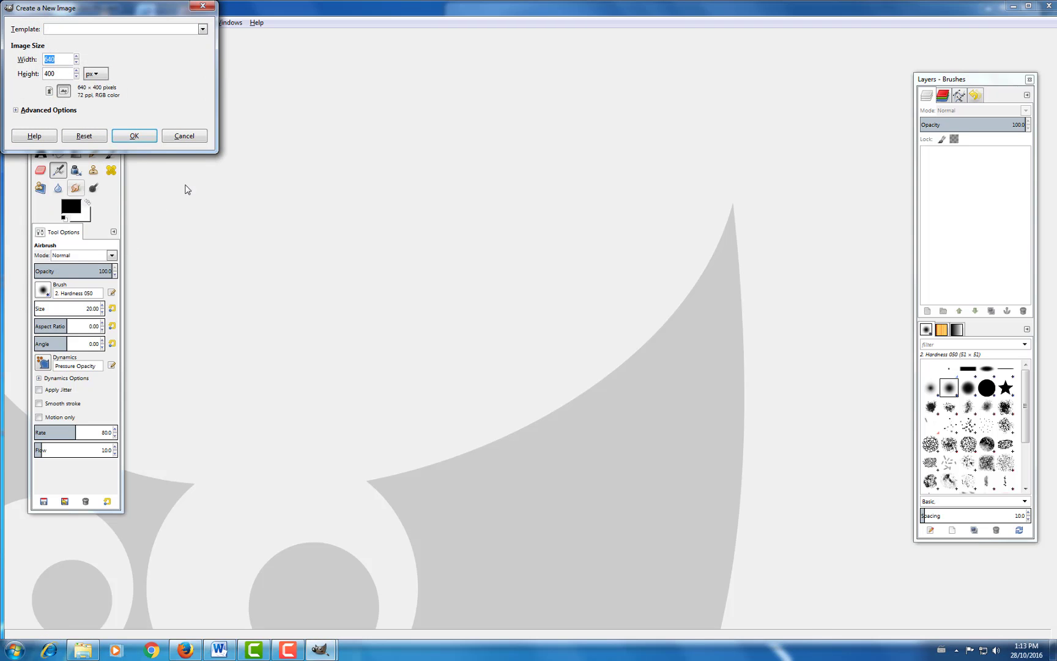
click(131, 136)
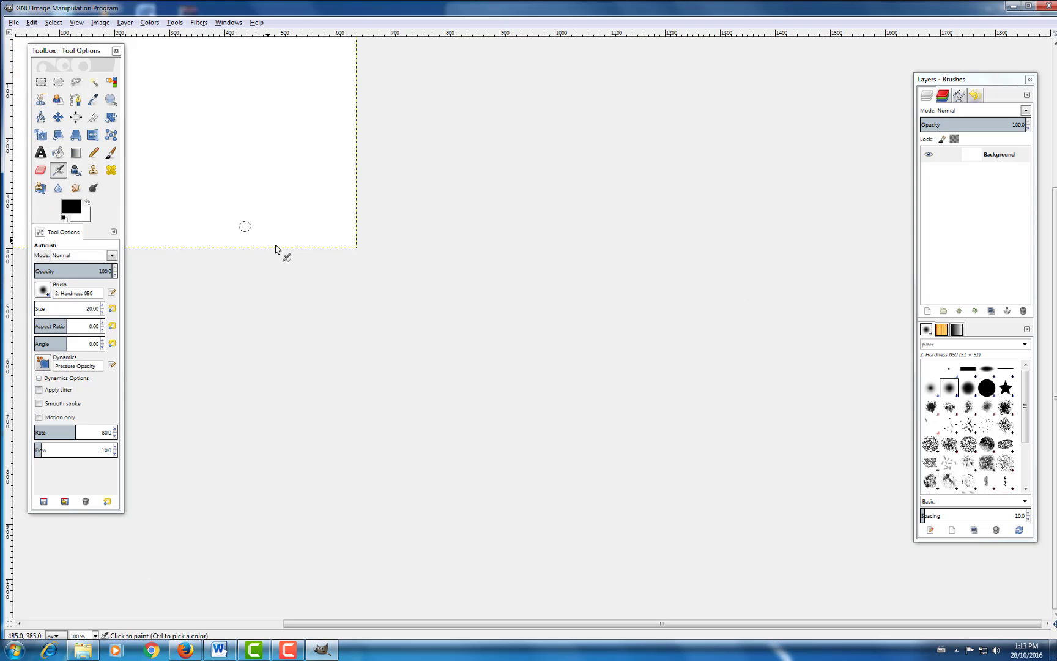
- Run the ShellOut filter and view its Program dropdown of seven Nik programs
click(199, 23)
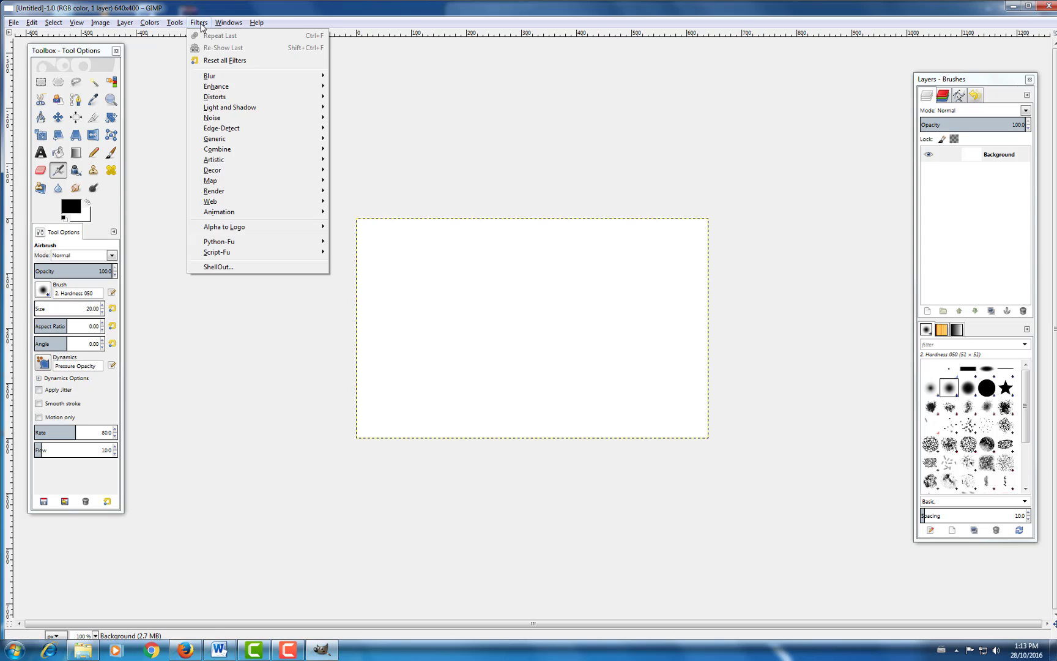
click(227, 267)
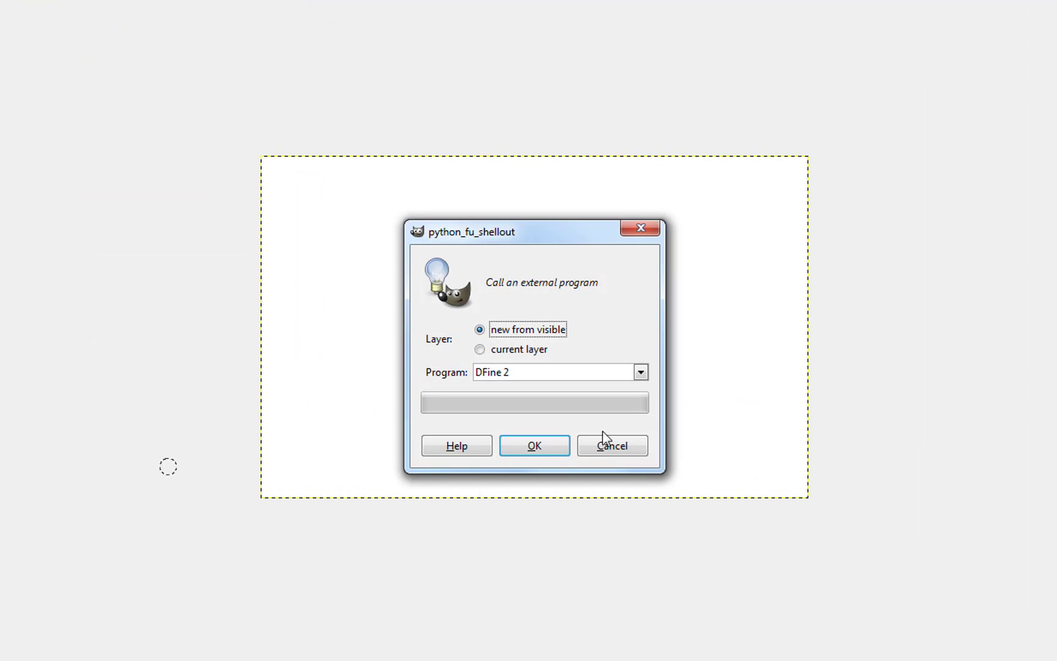
click(640, 372)
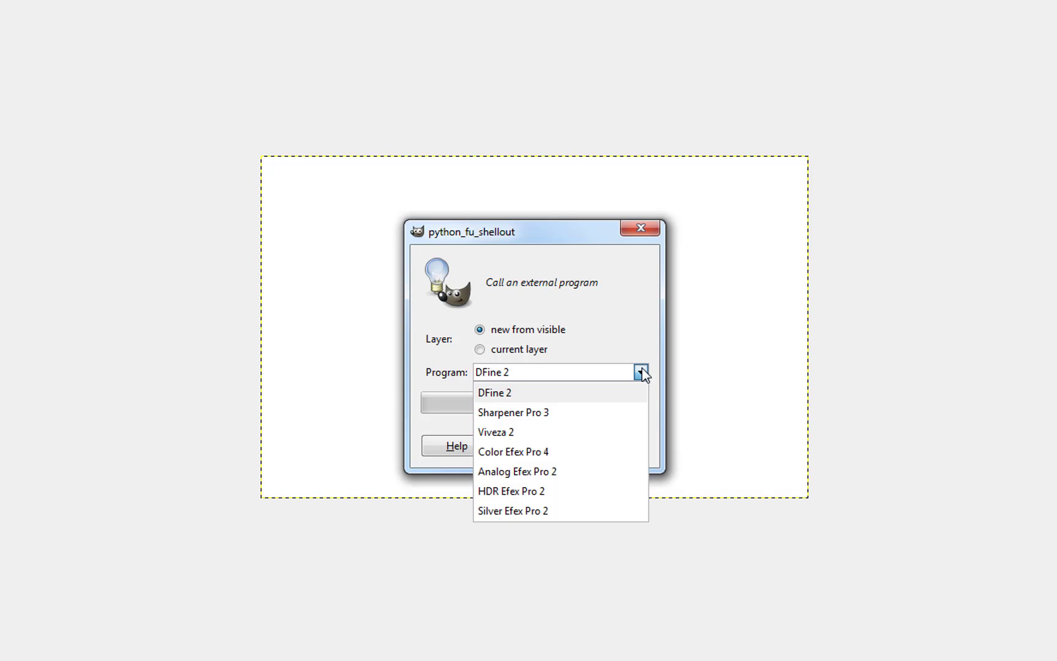